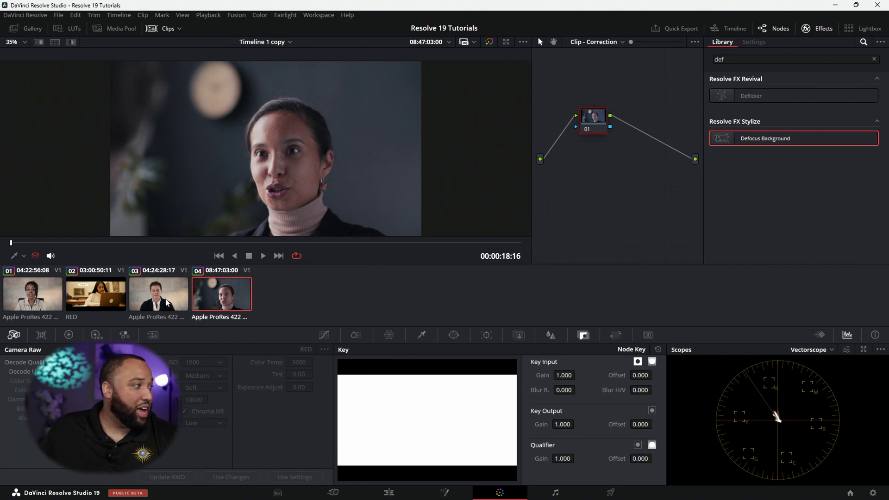
Step through interview clips 01 to 04 to compare them, ending on the woman's clip 04.
key("Up")
key("Up")
key("Up")
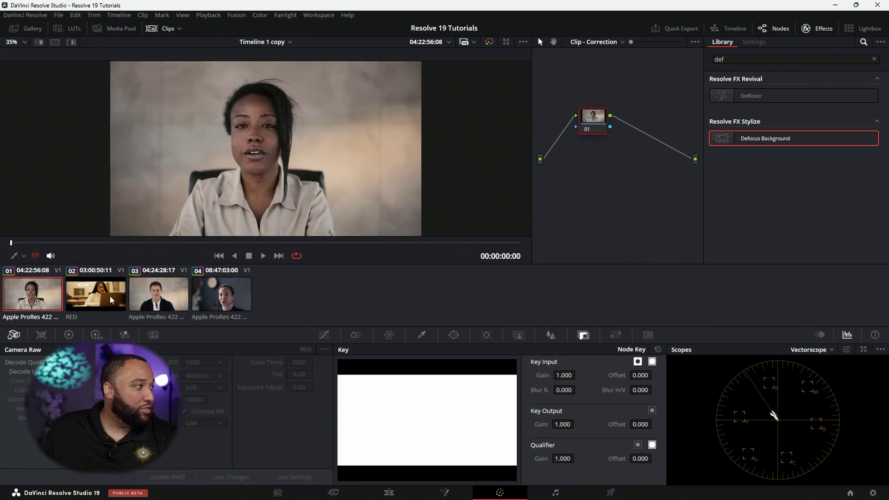
left_click(112, 300)
key("Down")
key("Down")
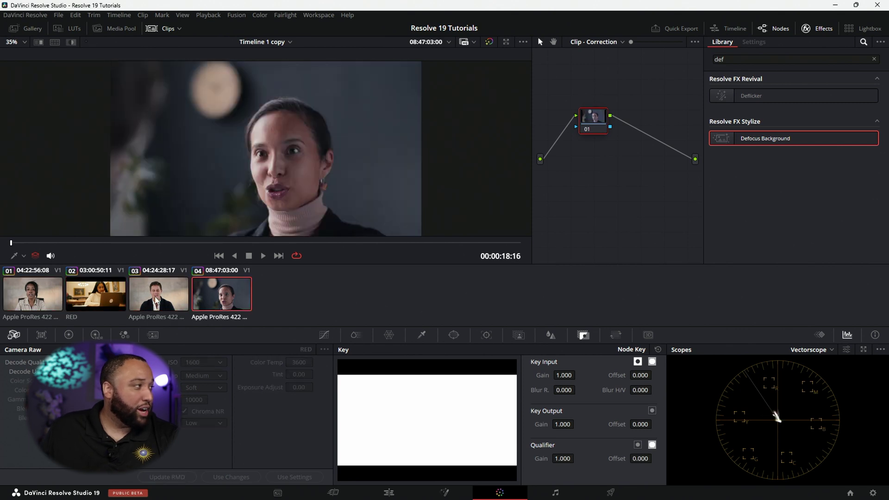
left_click(77, 303)
left_click(29, 309)
left_click(91, 300)
left_click(33, 308)
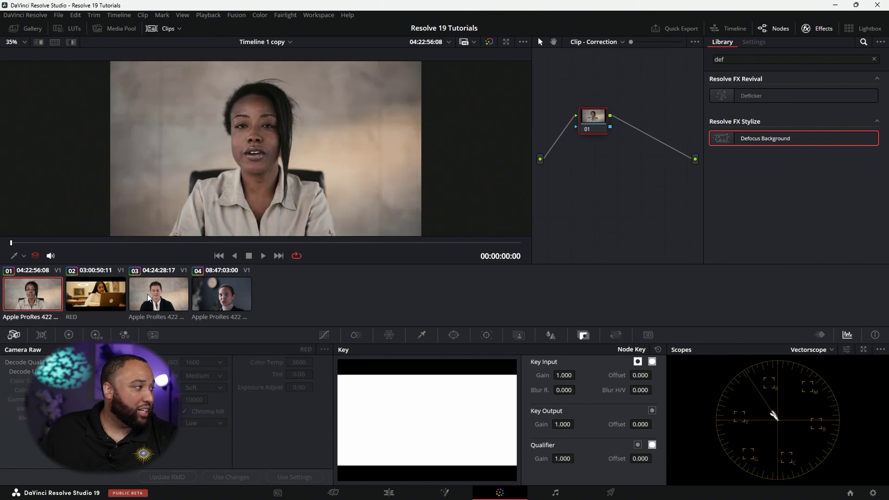
left_click(153, 301)
left_click(216, 293)
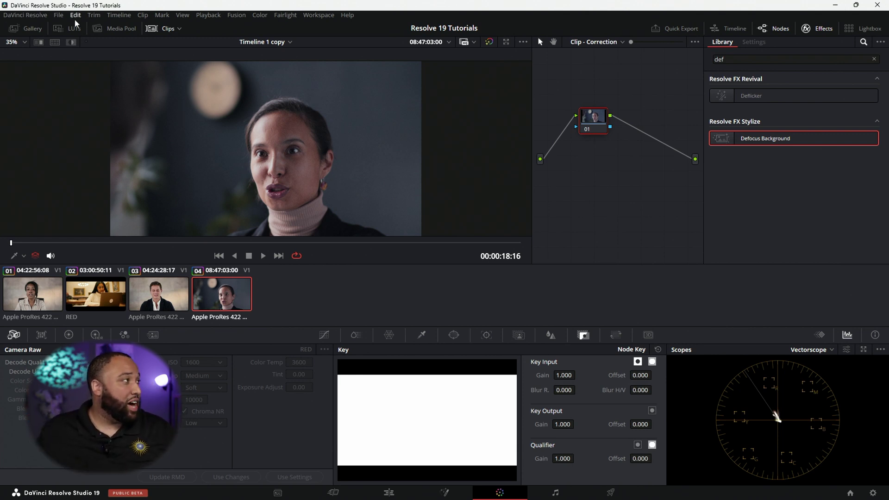
Check the project's colour management settings and close Project Settings without changes.
left_click(59, 15)
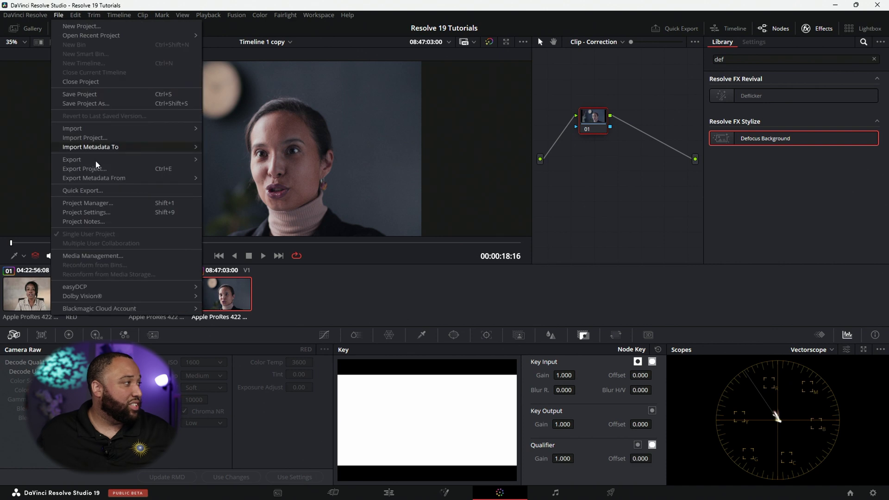
left_click(98, 213)
left_click(275, 112)
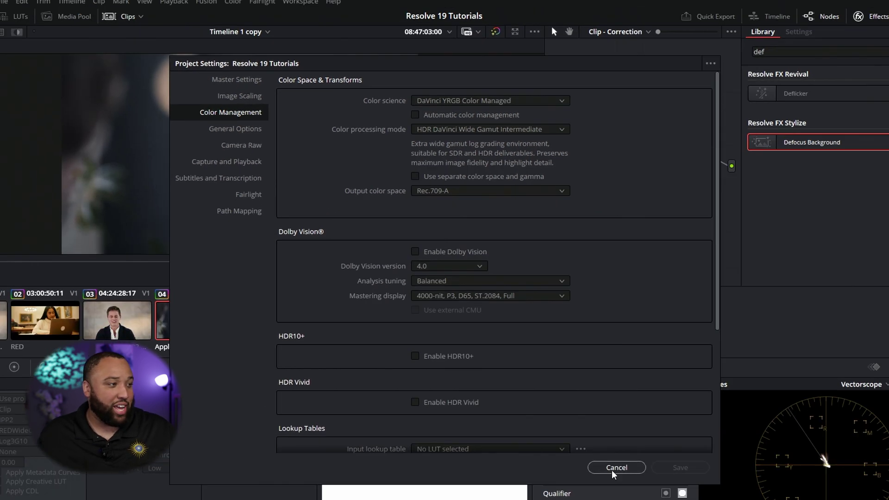
left_click(617, 468)
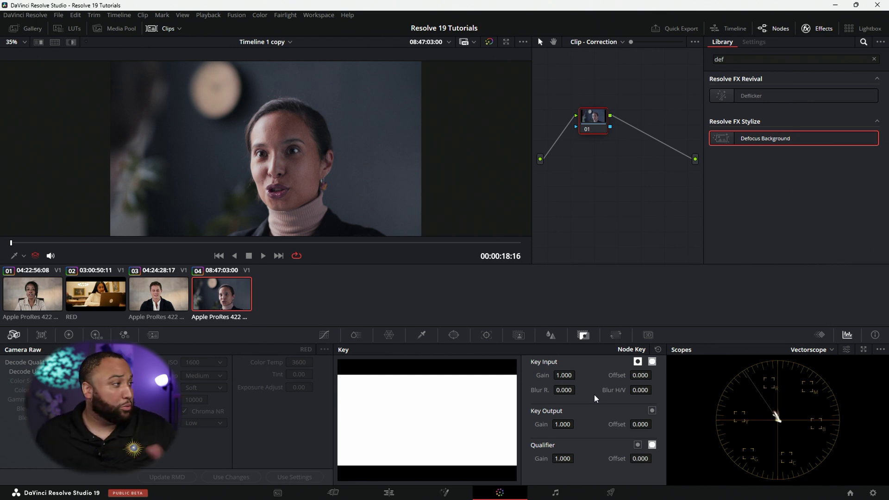
Compare clip 03 against clips 01, 02 and 04.
left_click(158, 297)
left_click(226, 300)
left_click(162, 309)
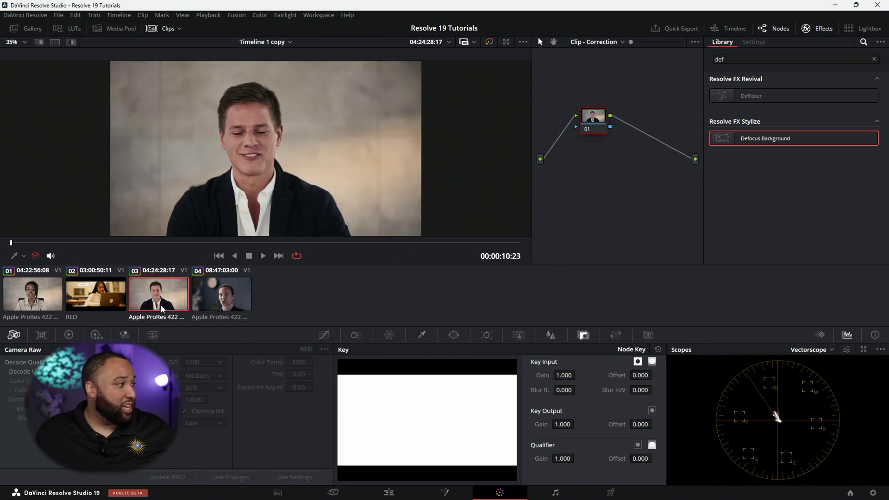
left_click(102, 309)
left_click(38, 306)
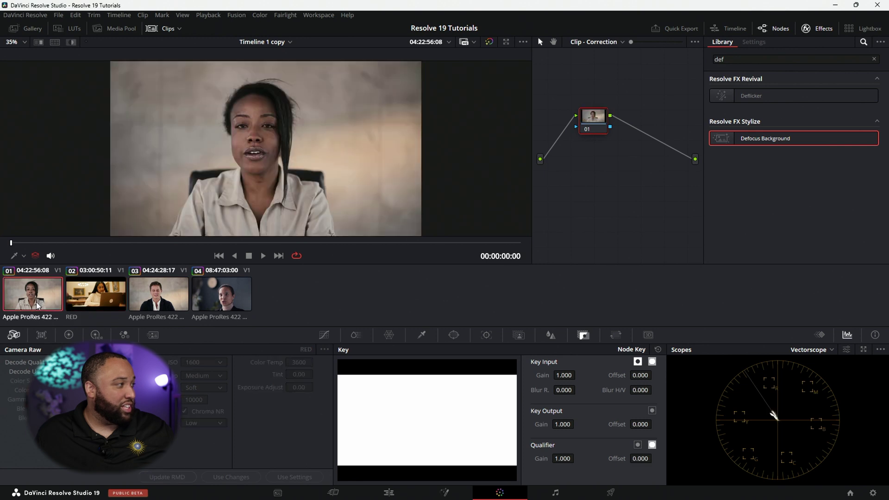
left_click(108, 302)
left_click(169, 300)
left_click(221, 300)
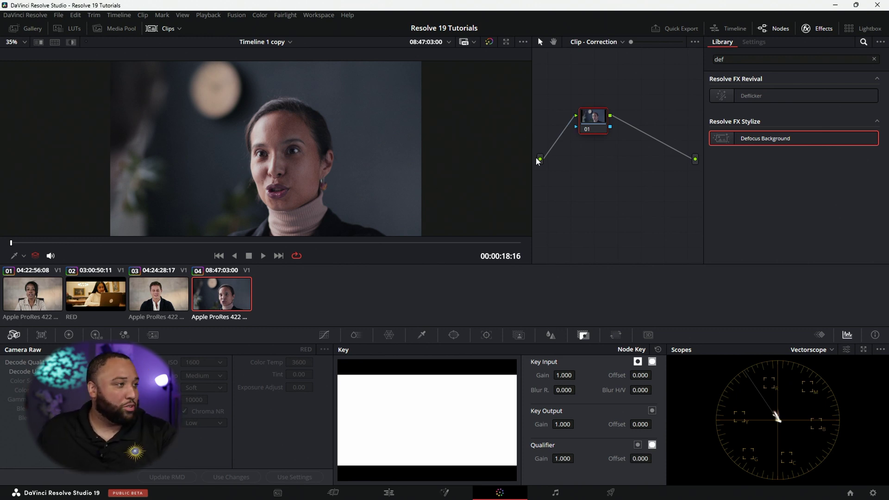
On clip 03, qualify the man's face skin tone, preview the matte, and add serial node 02.
left_click(422, 336)
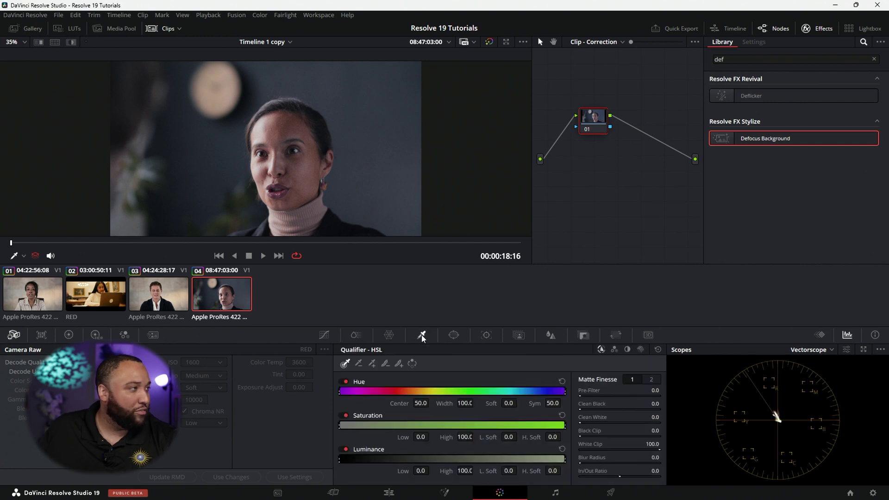
left_click(151, 308)
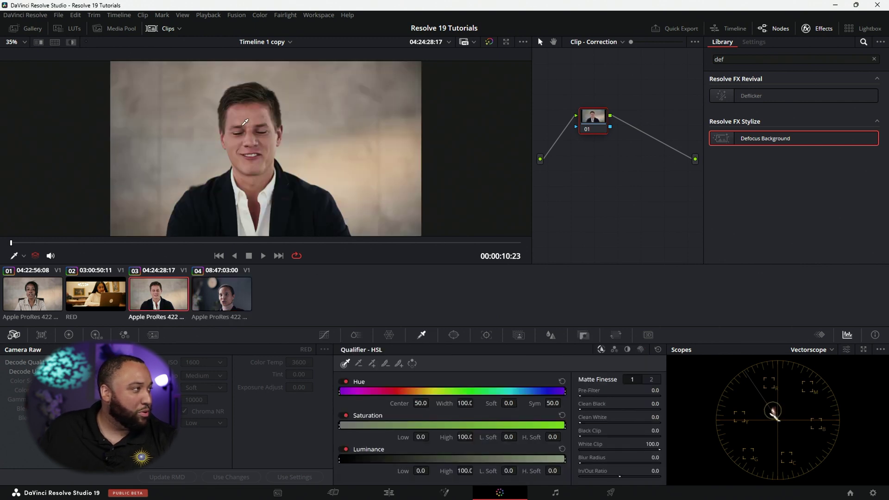
left_click_drag(250, 109, 257, 130)
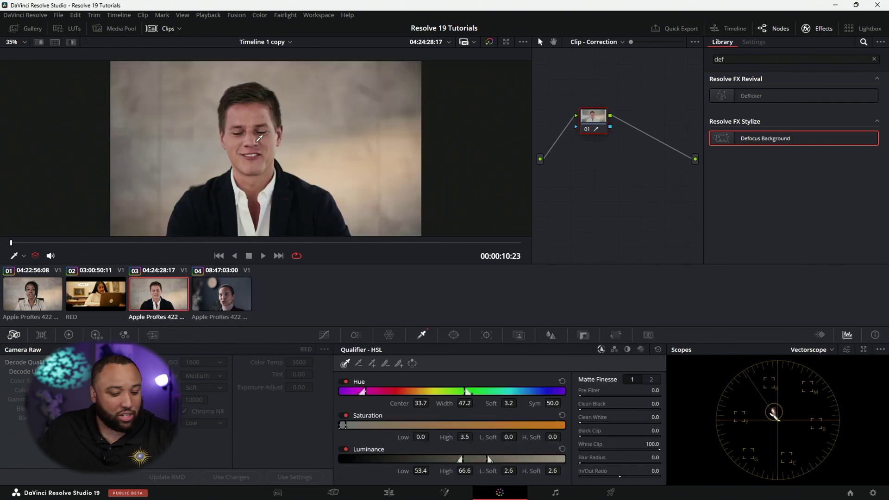
key("shift+h")
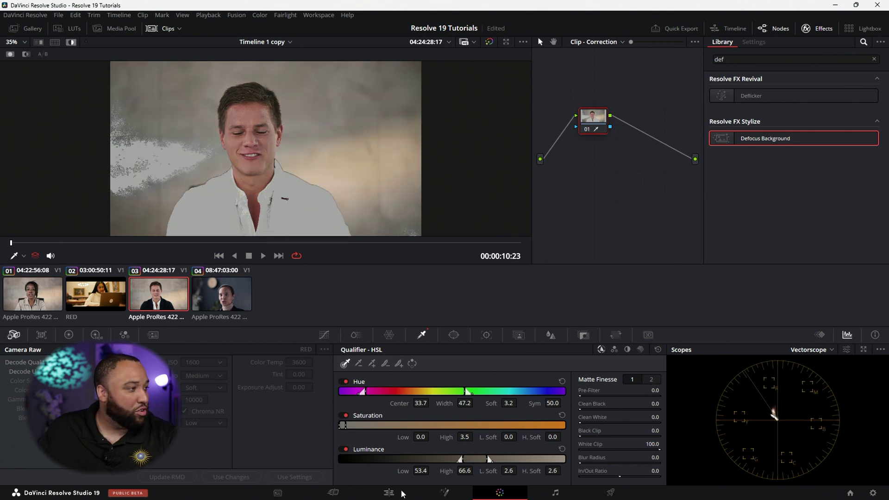
key("alt+s")
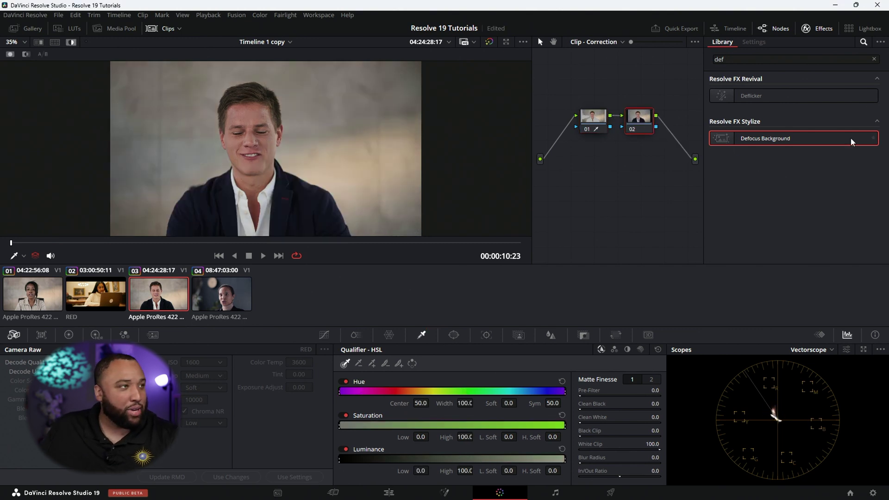
Search the effects library for Color Compressor and apply it to node 02.
left_click(792, 61)
key("BackSpace")
key("BackSpace")
key("BackSpace")
type("colo")
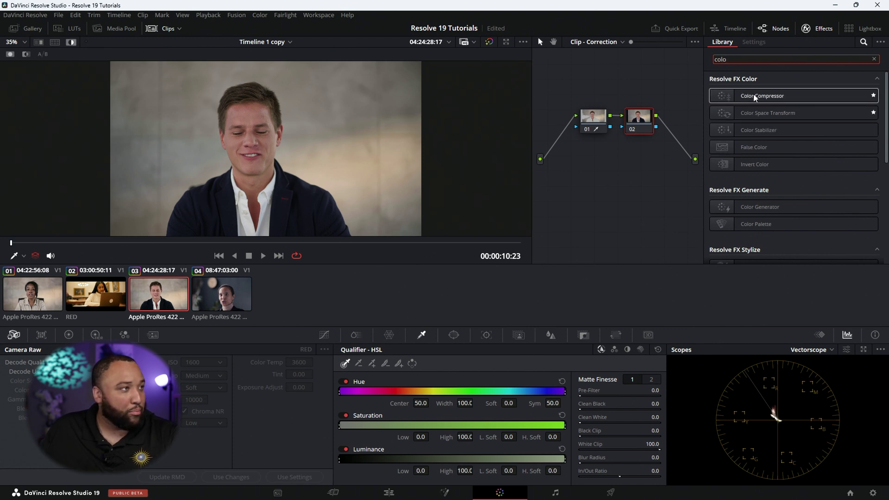
left_click_drag(755, 95, 647, 127)
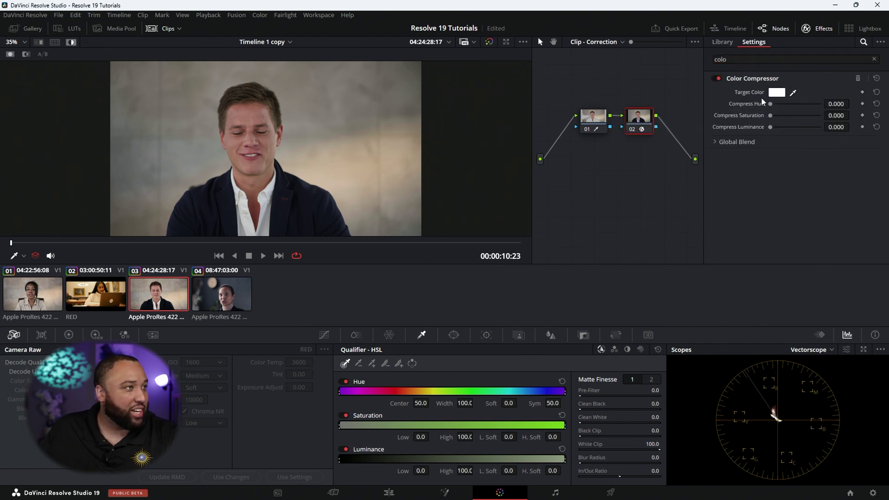
Target the man's face colour, raise Compress Hue to 0.743, then remove the Color Compressor.
left_click(241, 115)
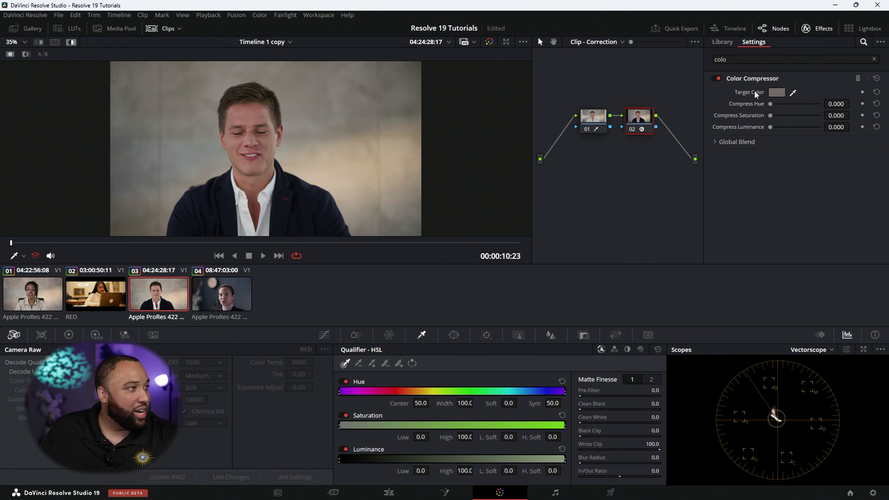
left_click_drag(769, 103, 806, 104)
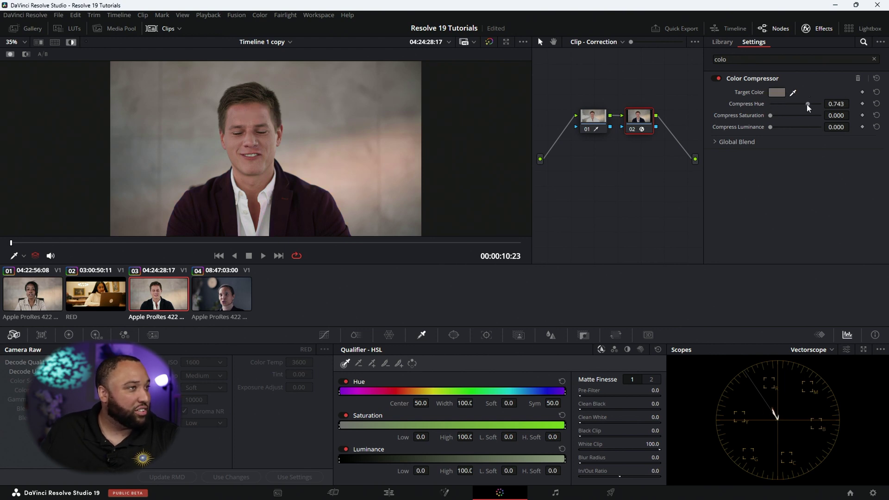
left_click(858, 78)
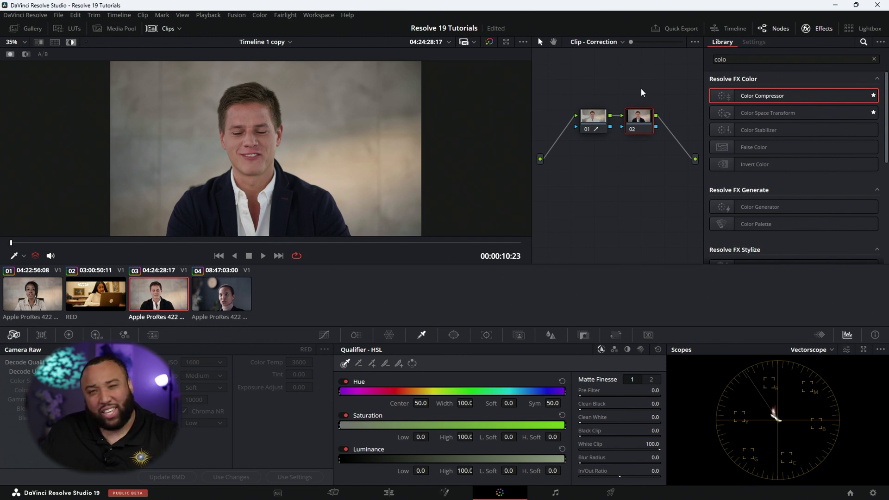
Delete nodes 01 and 02, then undo to bring back a single node 01.
left_click_drag(649, 90, 599, 129)
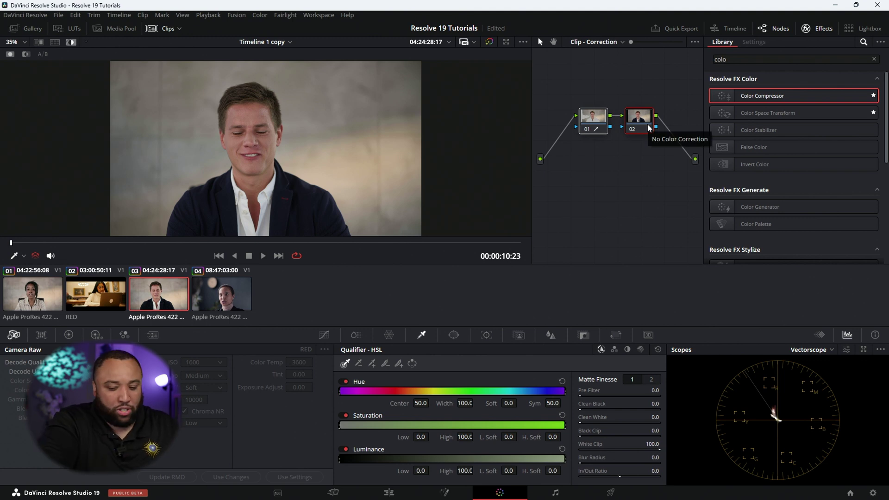
key("Delete")
key("ctrl+z")
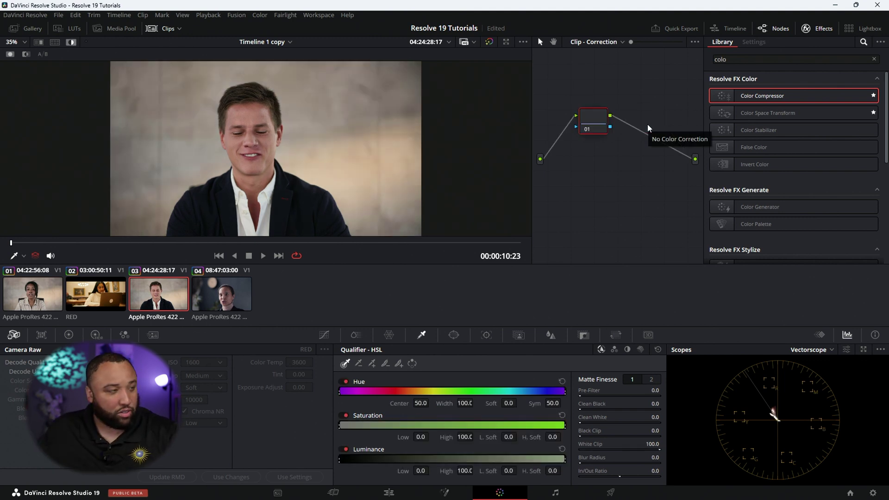
Switch the node editor from Clip - Correction to the Timeline node tree.
left_click(750, 58)
left_click(619, 43)
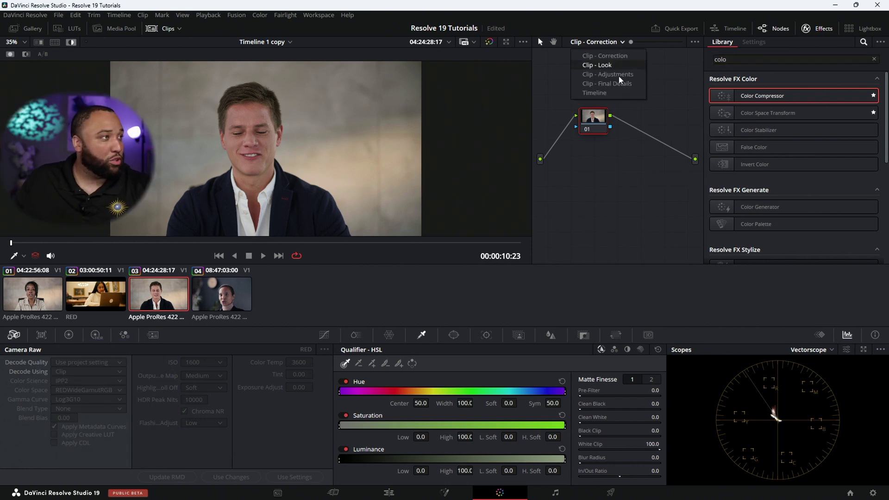
left_click(613, 93)
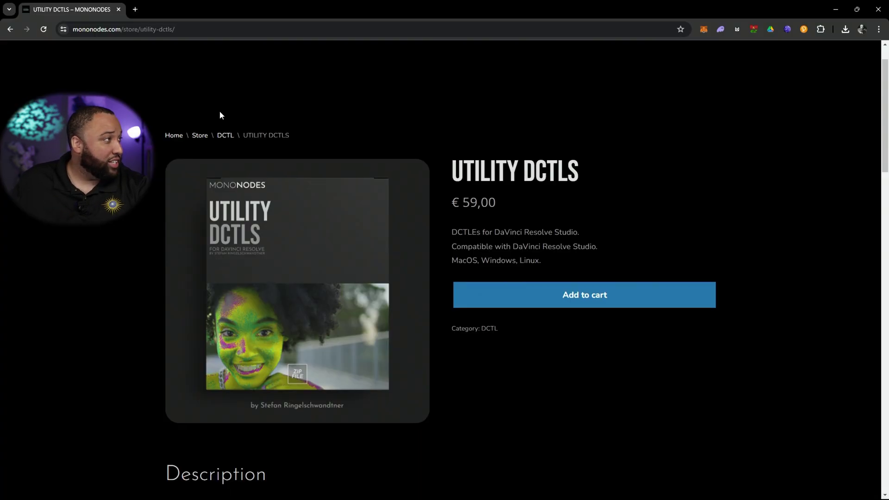
Scroll through the Utility DCTLs product page, then bring DaVinci Resolve back to the front.
scroll(201, 156, "up", 1)
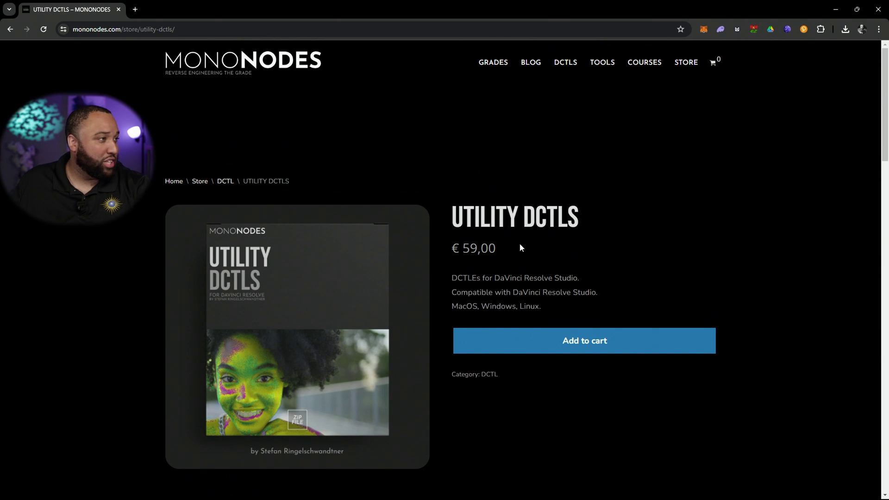
scroll(568, 246, "down", 2)
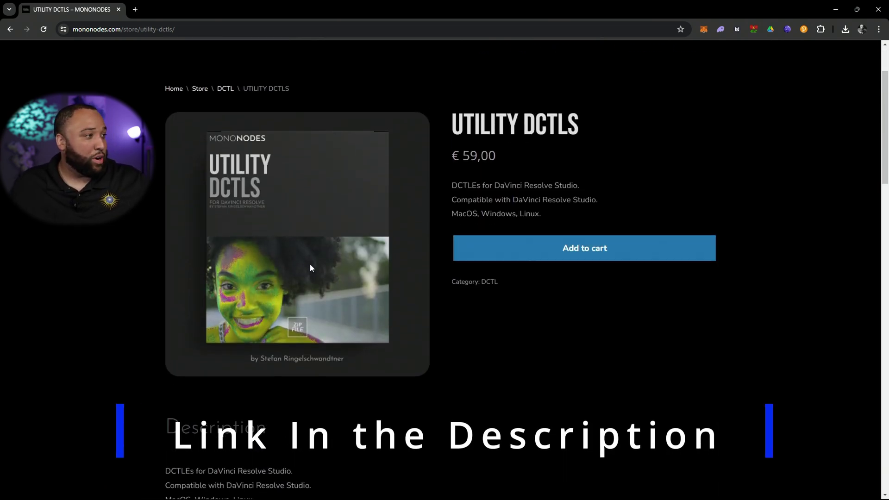
mouse_move(462, 489)
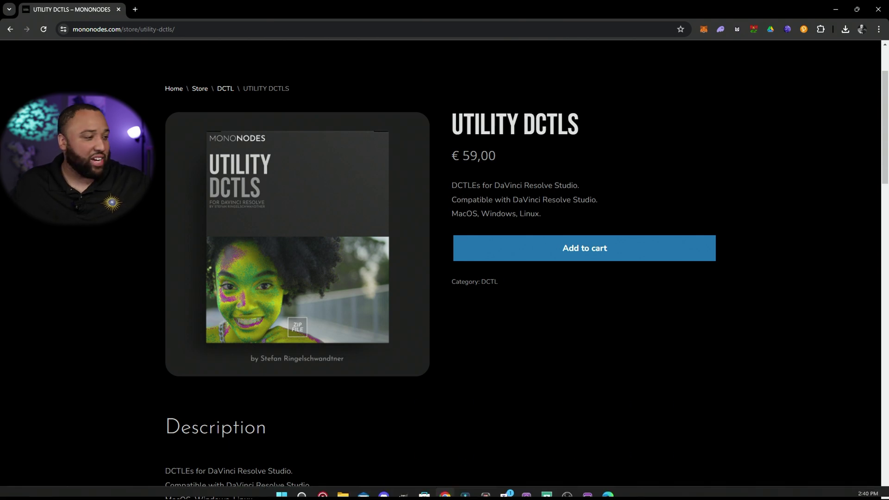
left_click(461, 489)
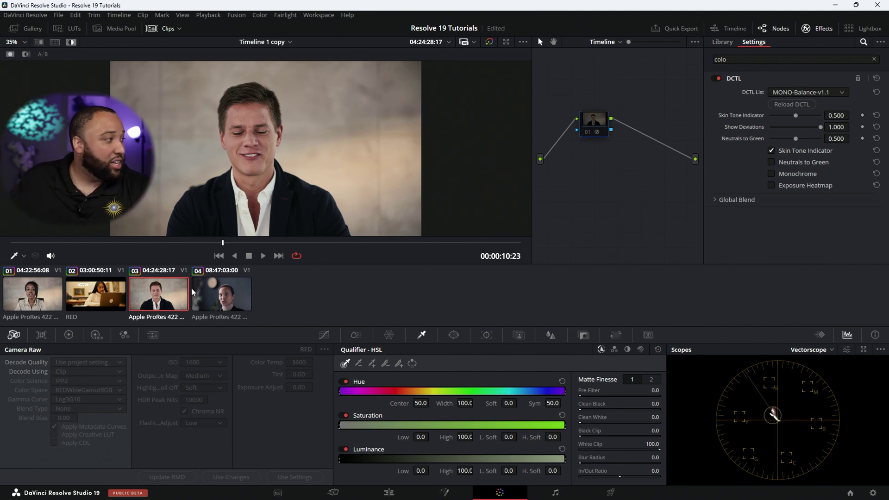
Select RED clip 02, settle on a frame showing her face, and enable the skin-tone indicator.
left_click(90, 308)
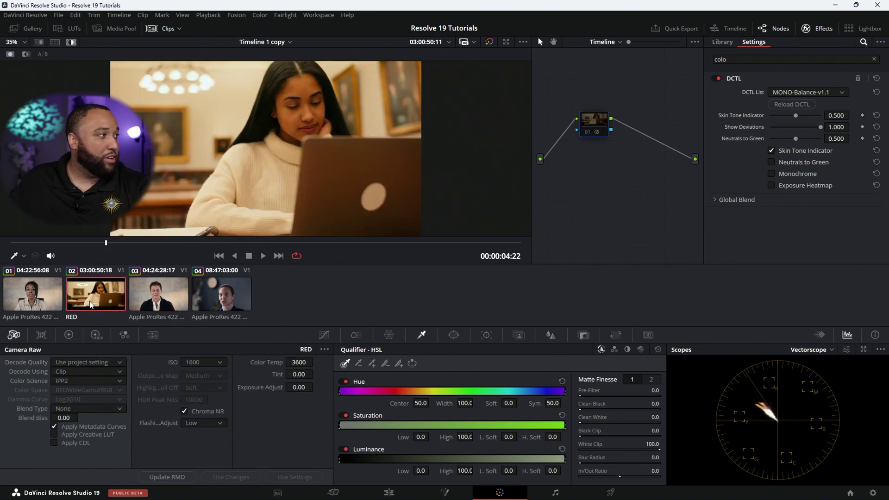
left_click(154, 242)
left_click_drag(160, 243, 143, 243)
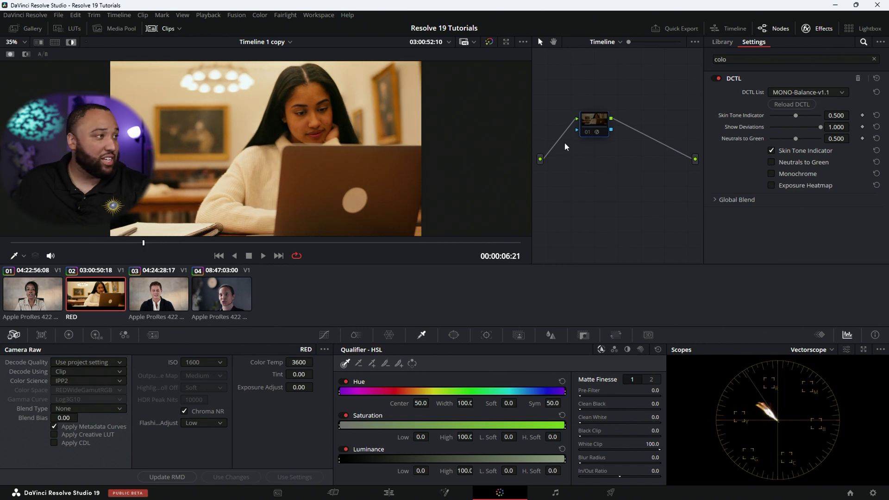
left_click(586, 131)
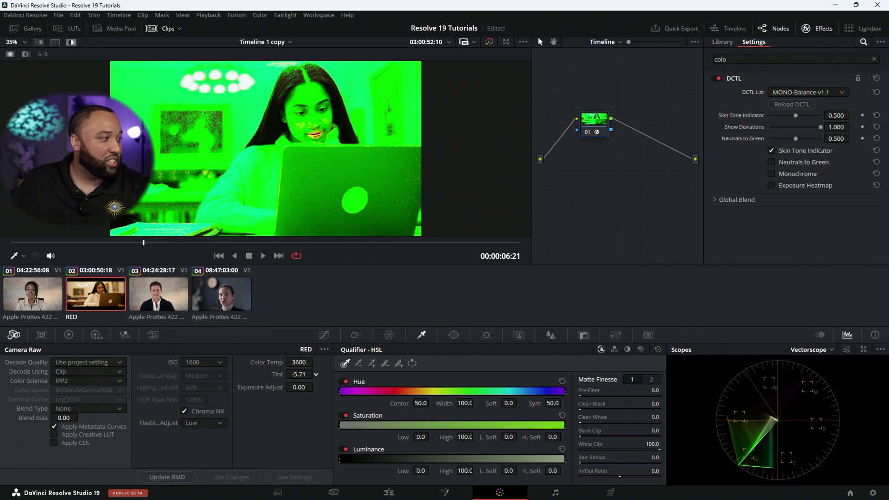
Set clip 02's Camera Raw Tint to -11.81 and Color Temp to 2810.
left_click_drag(299, 374, 270, 374)
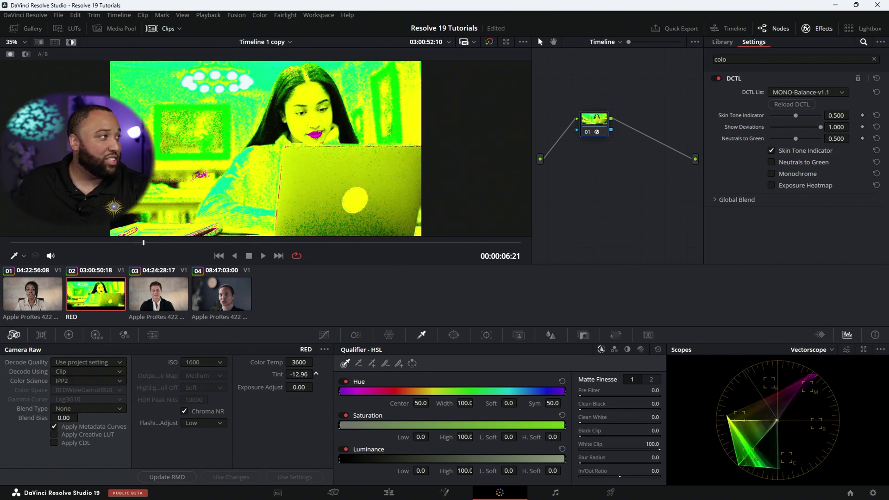
left_click_drag(275, 374, 280, 374)
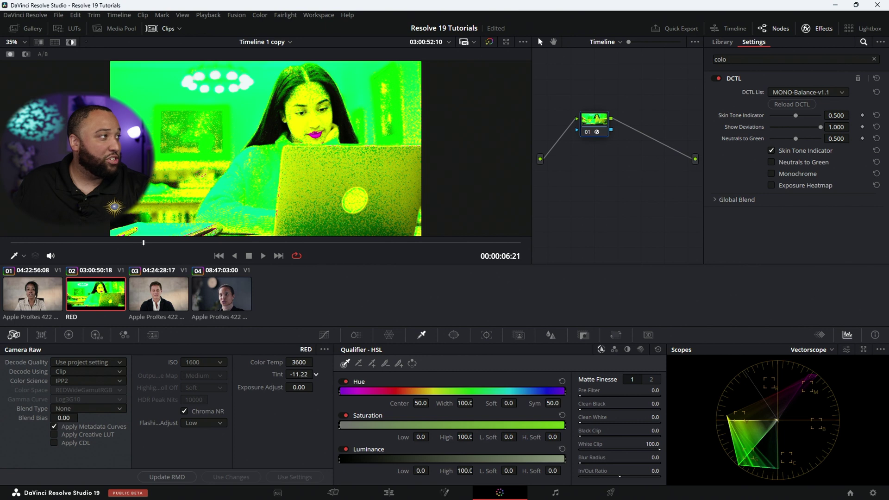
left_click_drag(281, 374, 280, 374)
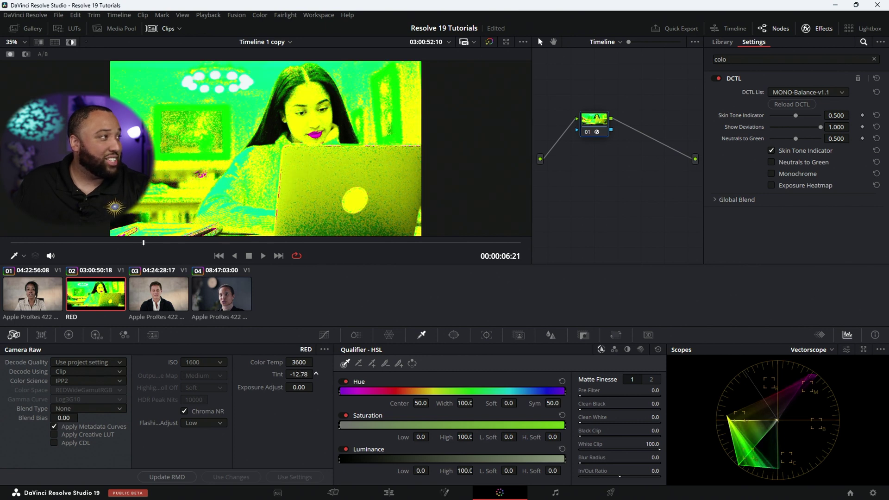
left_click_drag(279, 374, 280, 374)
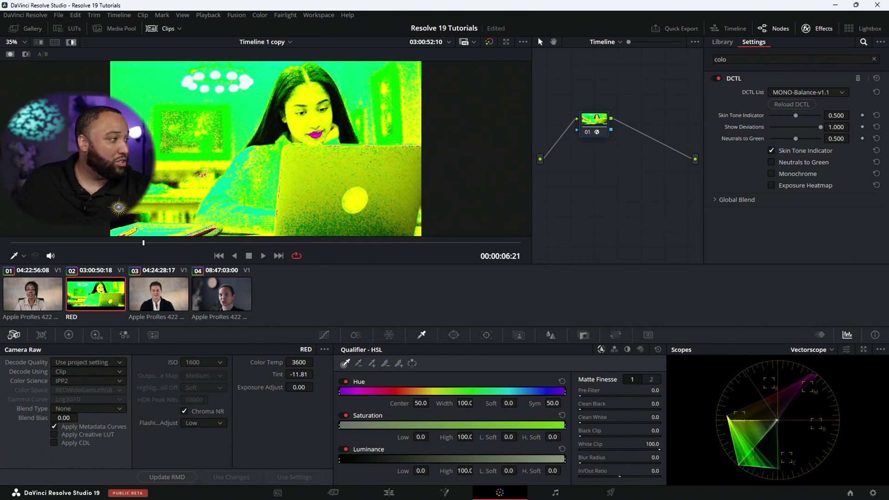
left_click_drag(266, 361, 262, 362)
Turn the skin-tone indicator back off to see the normal image.
left_click(88, 409)
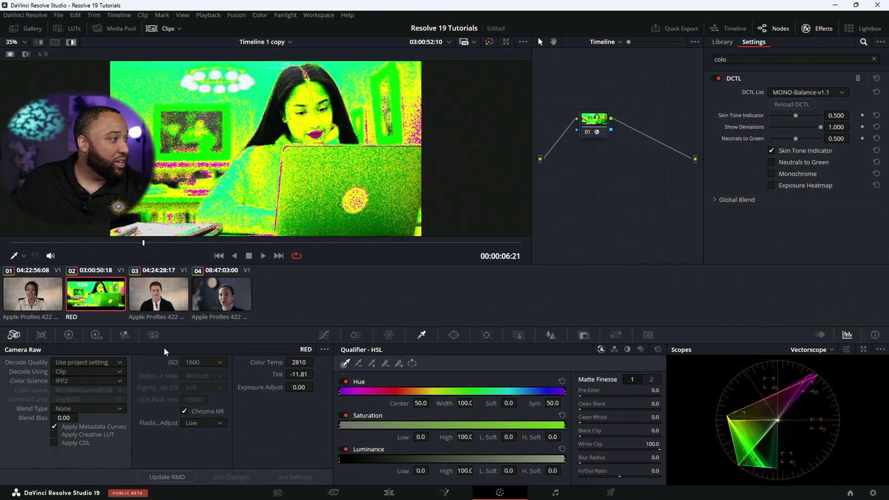
left_click(584, 133)
left_click(584, 133)
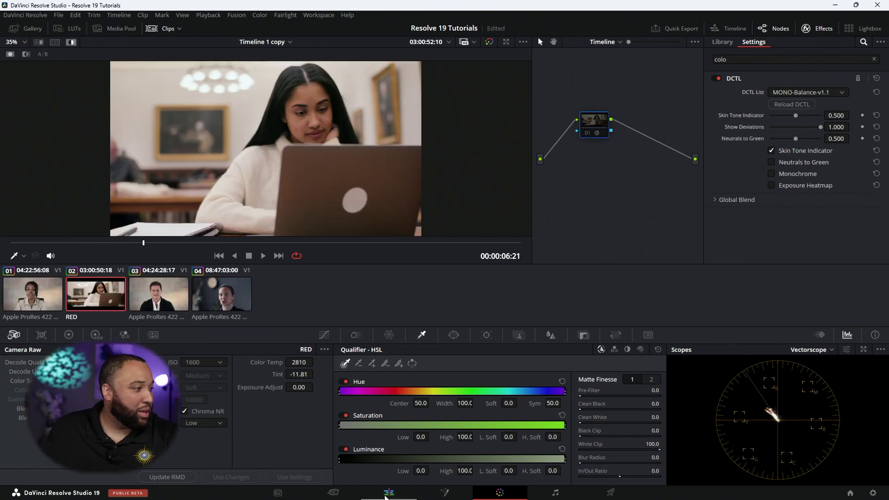
left_click(388, 492)
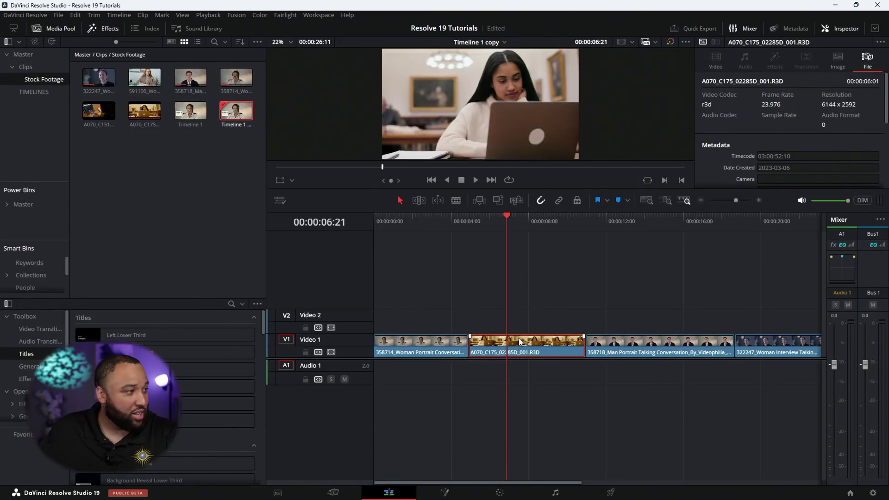
Copy the laptop clip onto track V2, then preview it full-screen on the Color page.
left_click_drag(519, 342, 519, 319)
left_click(499, 492)
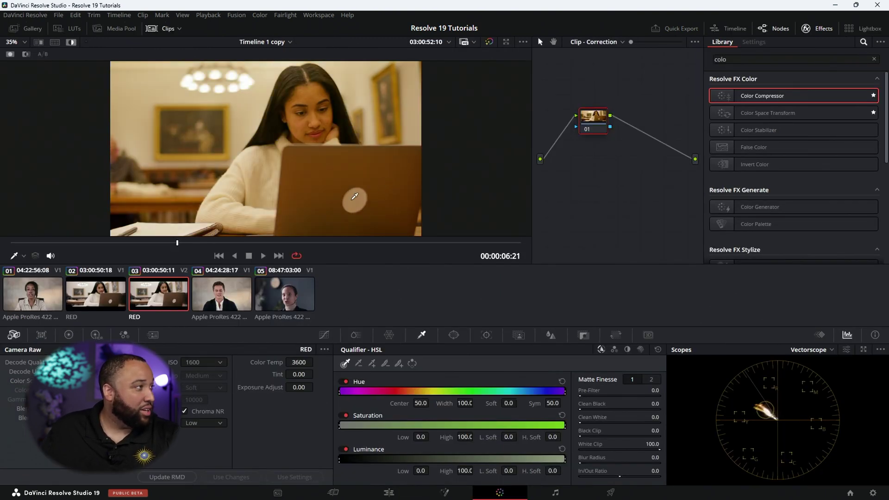
left_click(148, 295)
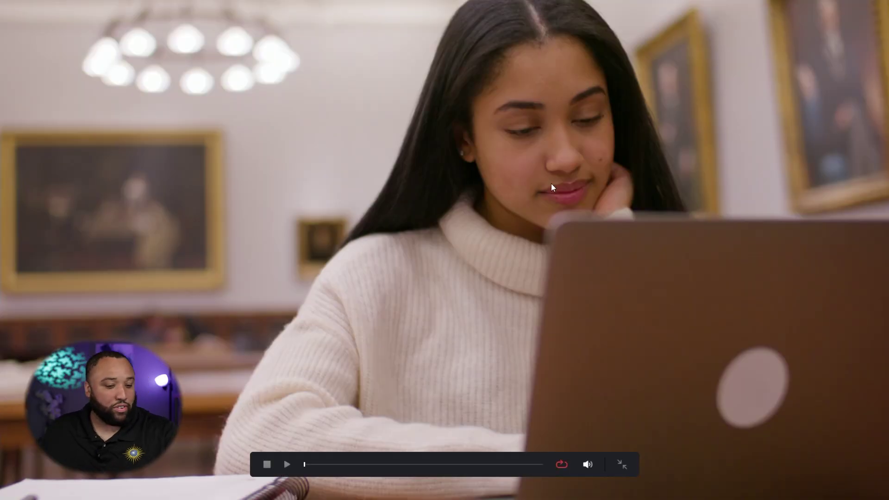
key("Escape")
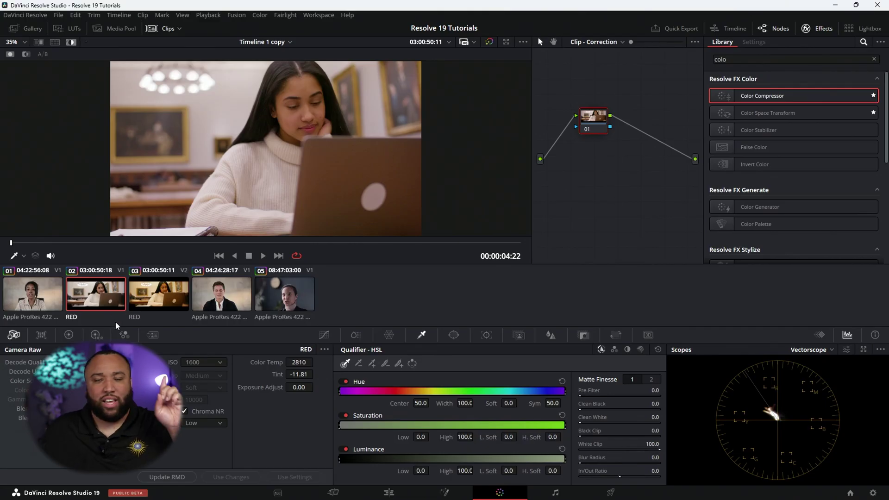
left_click(214, 288)
Check clip 04 with the timeline DCTL skin-tone indicator, then return to Clip - Correction nodes.
left_click(618, 42)
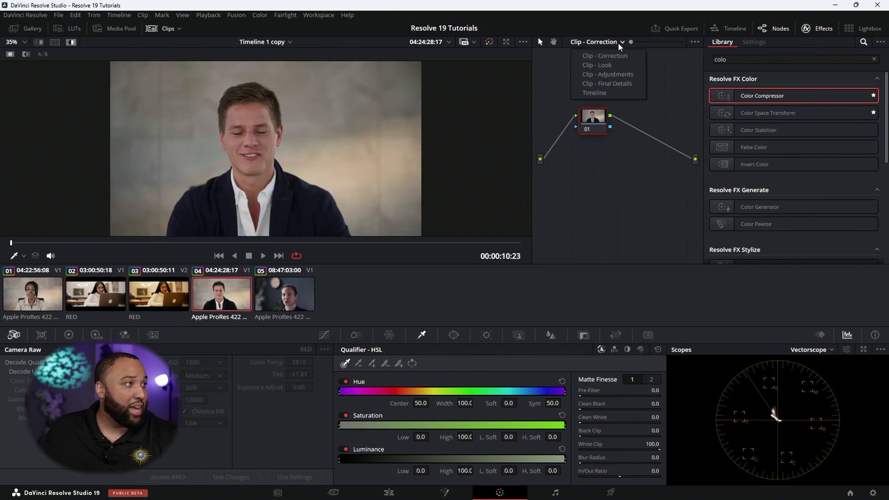
left_click(611, 93)
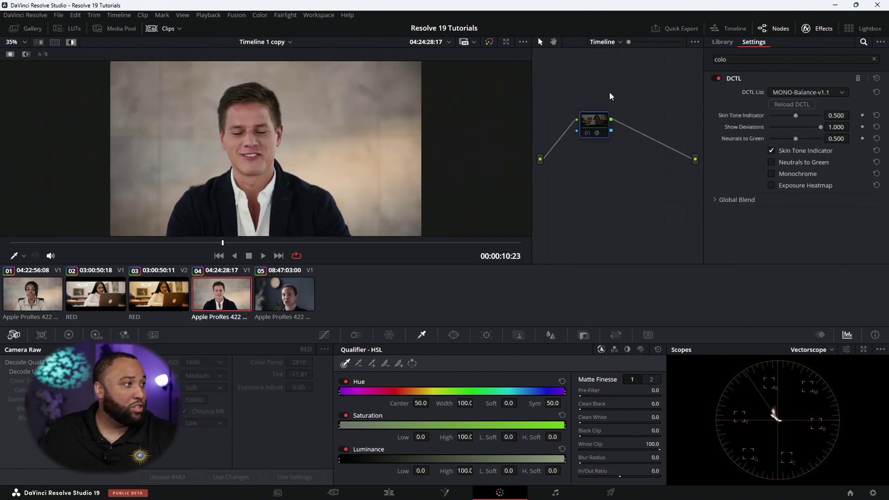
left_click(590, 131)
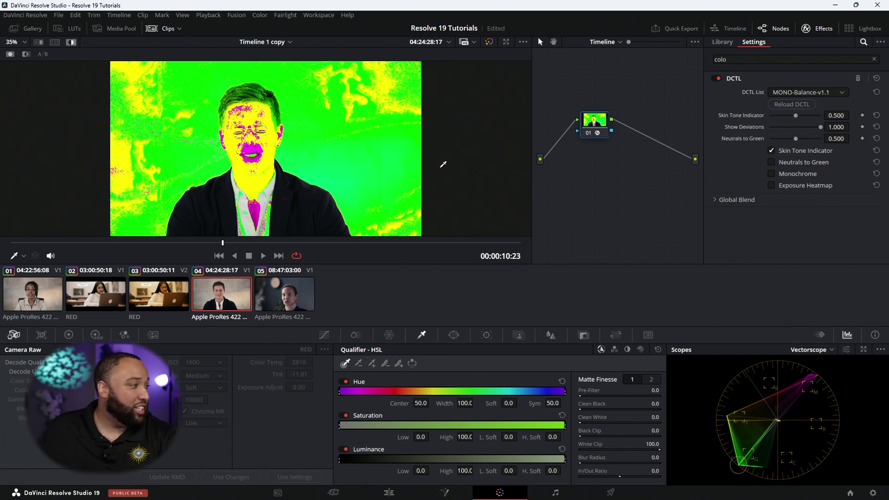
left_click(618, 42)
left_click(617, 55)
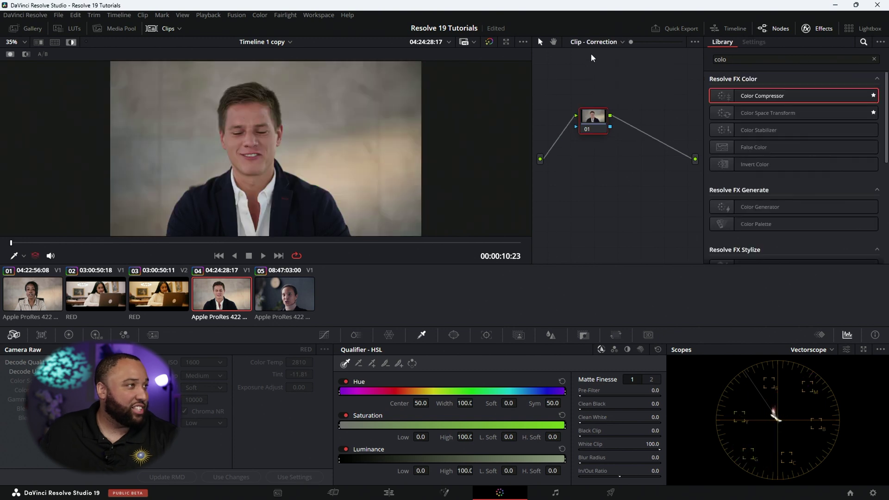
left_click(611, 41)
Raise clip 04's Offset green to 25.56 and switch to Timeline nodes to check the indicator.
left_click(602, 98)
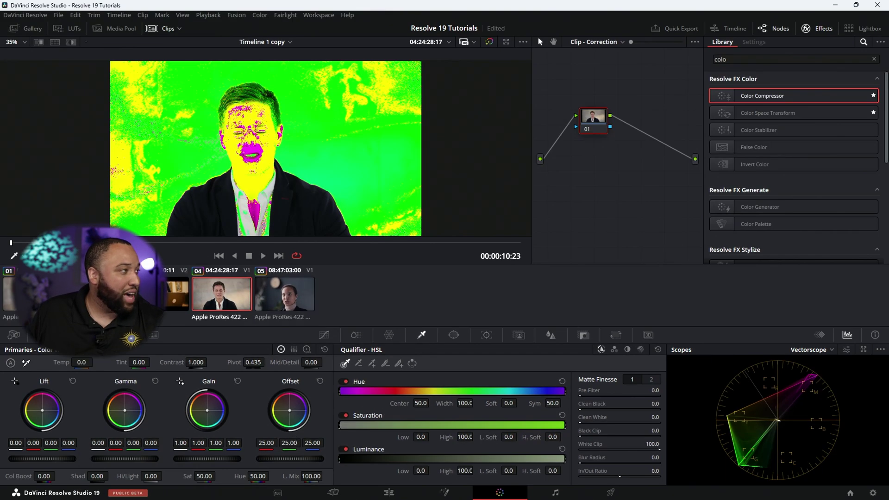
left_click_drag(290, 442, 299, 442)
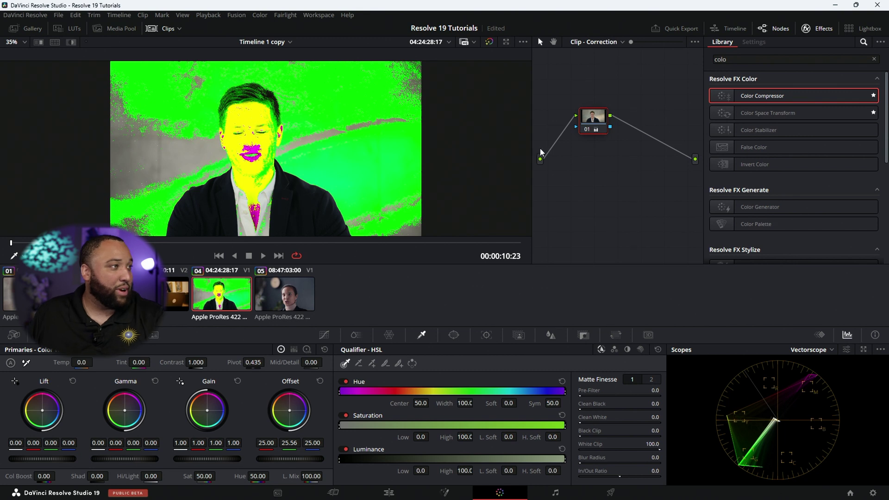
left_click(602, 42)
left_click(612, 91)
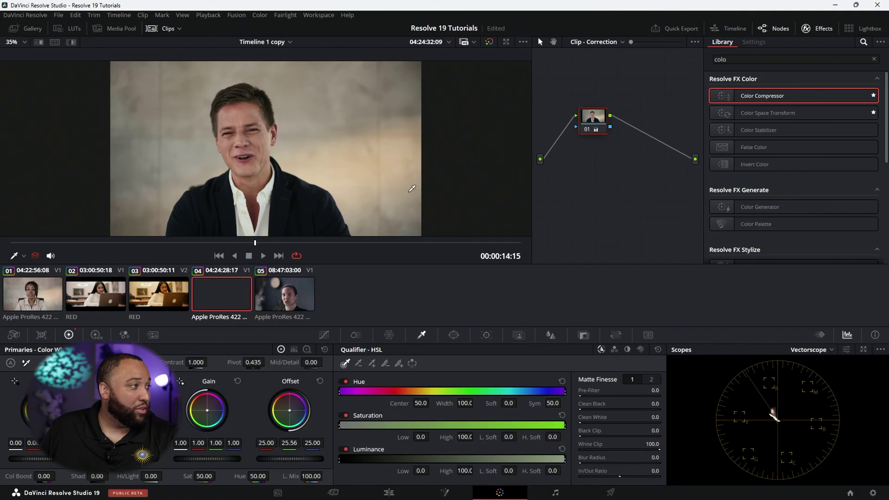
Flip between clips 02, 04 and 01 to compare the interviews.
left_click(85, 294)
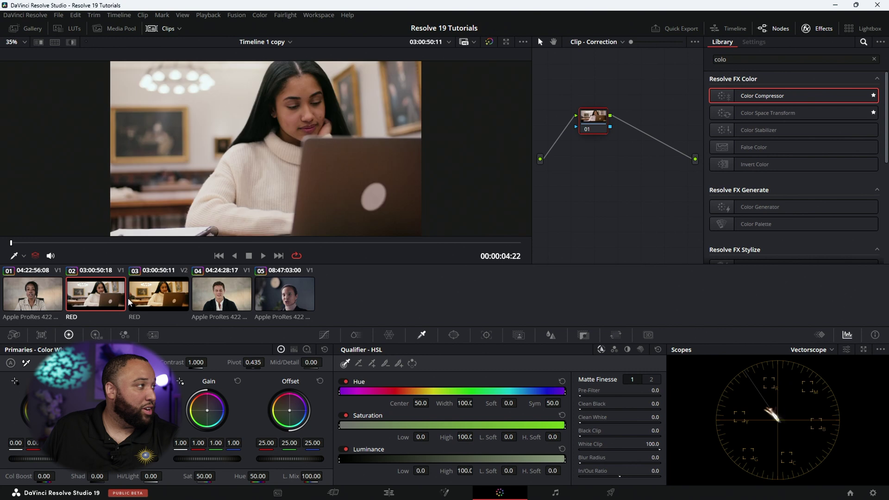
left_click(221, 301)
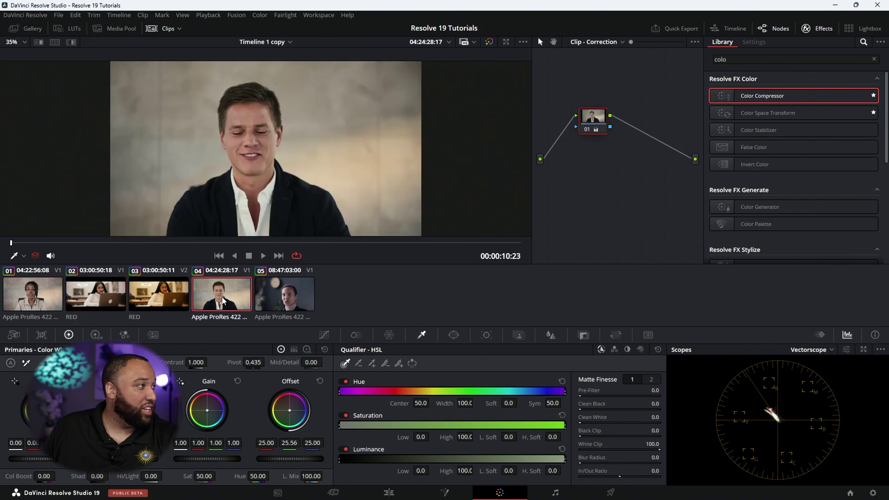
left_click(109, 304)
left_click(244, 282)
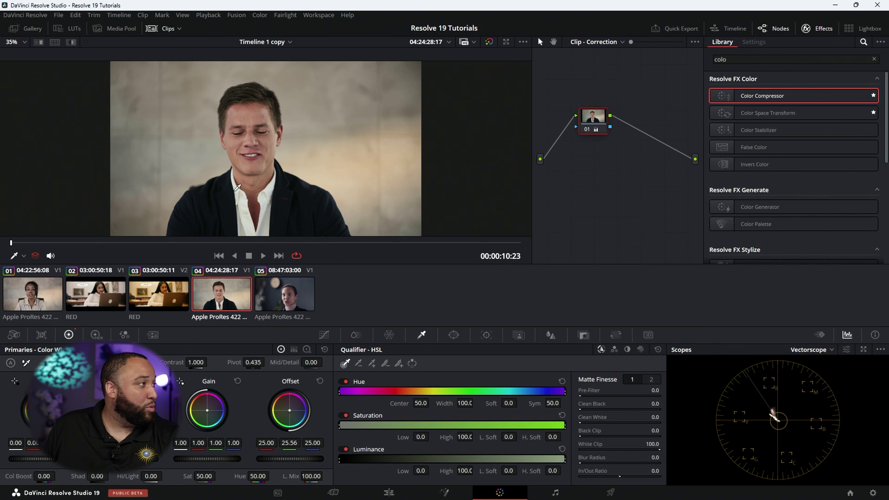
left_click(35, 305)
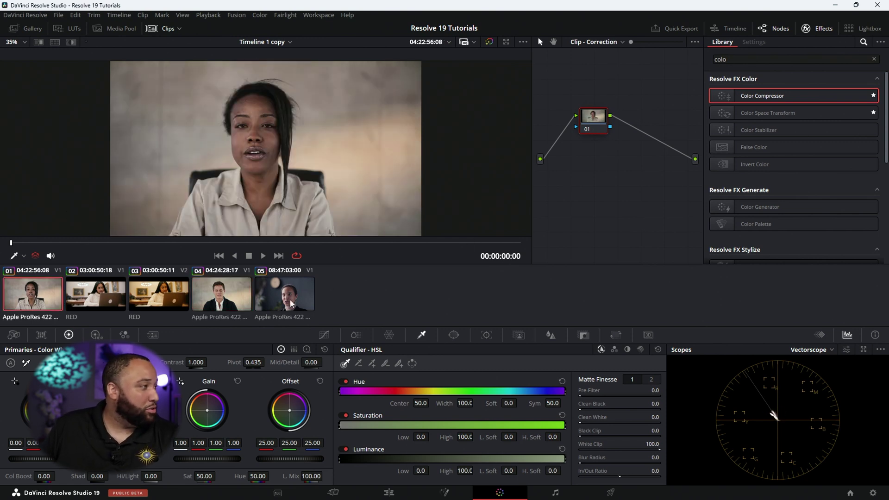
left_click(221, 294)
left_click(95, 294)
Show the Gallery of saved stills instead of LUTs, load clip 01, and open still 1.1.1's options.
left_click(74, 29)
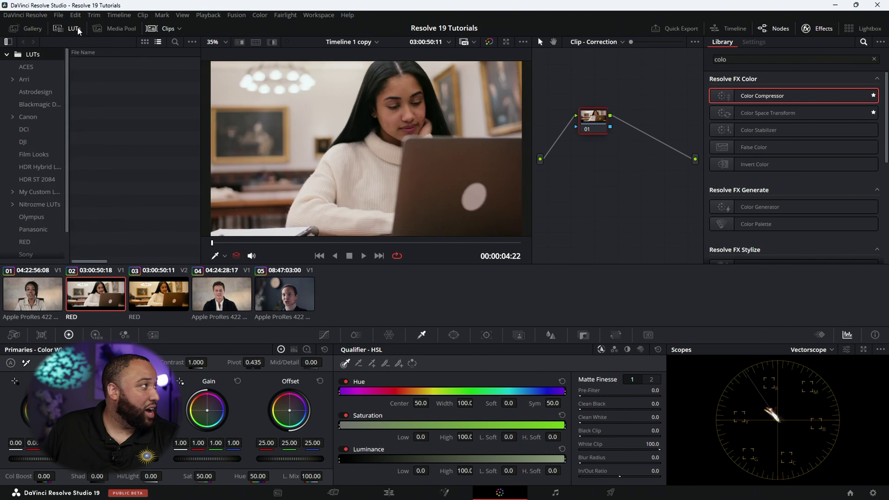
left_click(33, 27)
left_click(75, 28)
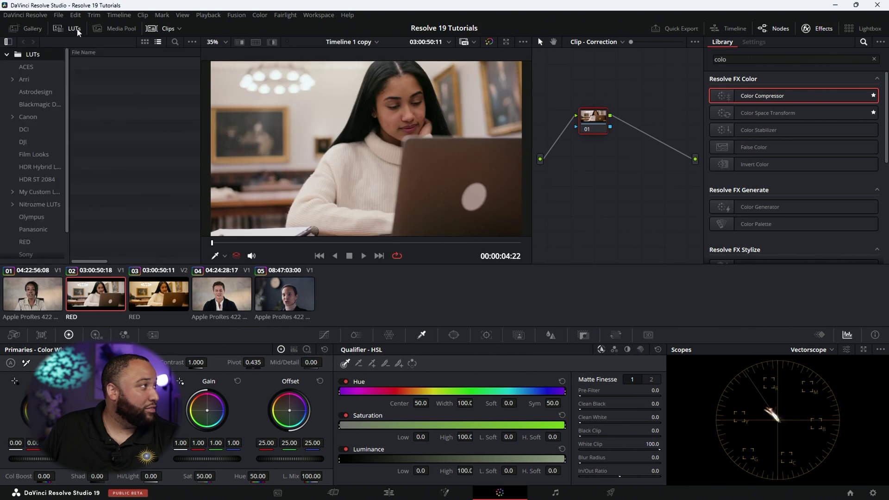
left_click(23, 28)
left_click(32, 291)
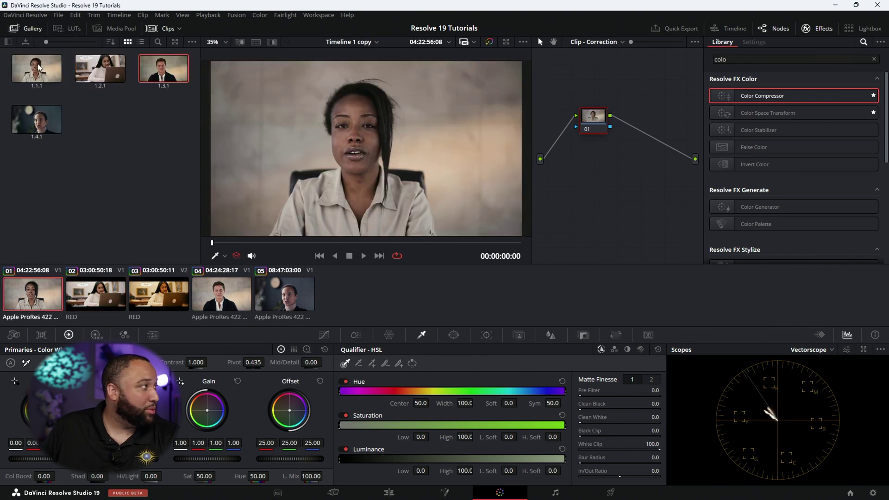
right_click(39, 68)
Apply stills 1.1.1, 1.3.1 and 1.4.1 to clips 01, 04 and 05 respectively.
left_click(53, 93)
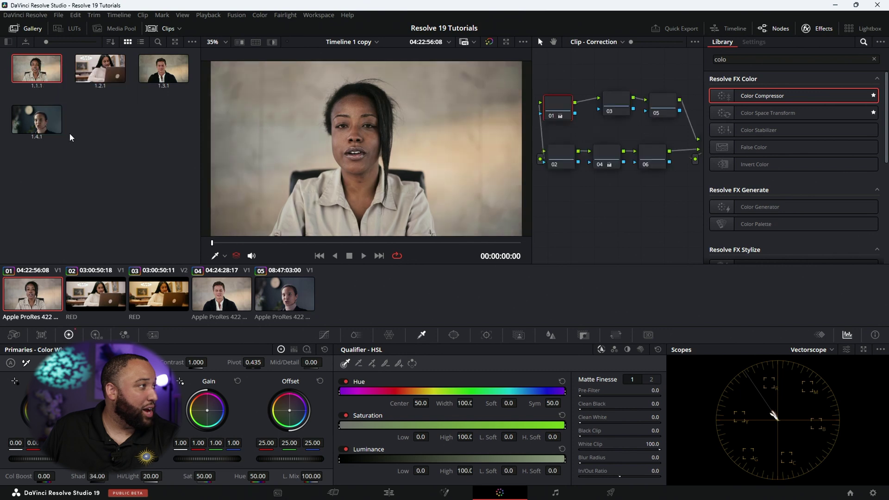
left_click(208, 294)
right_click(171, 66)
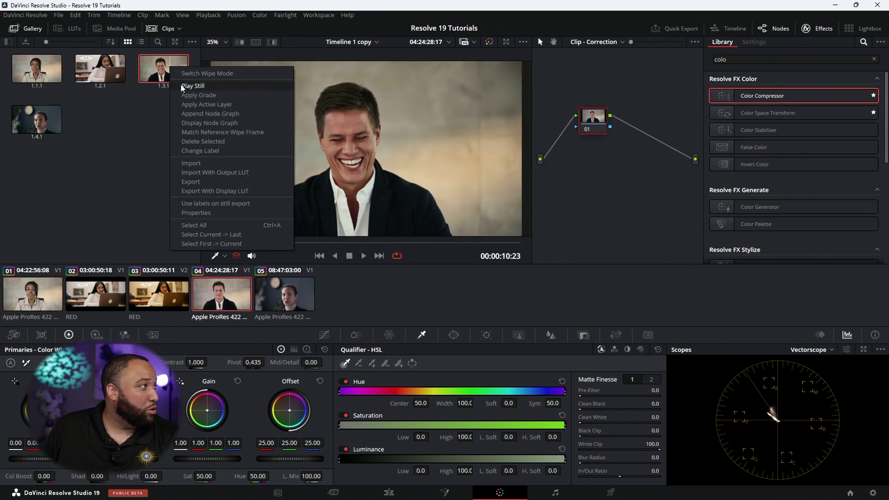
left_click(180, 92)
left_click(294, 301)
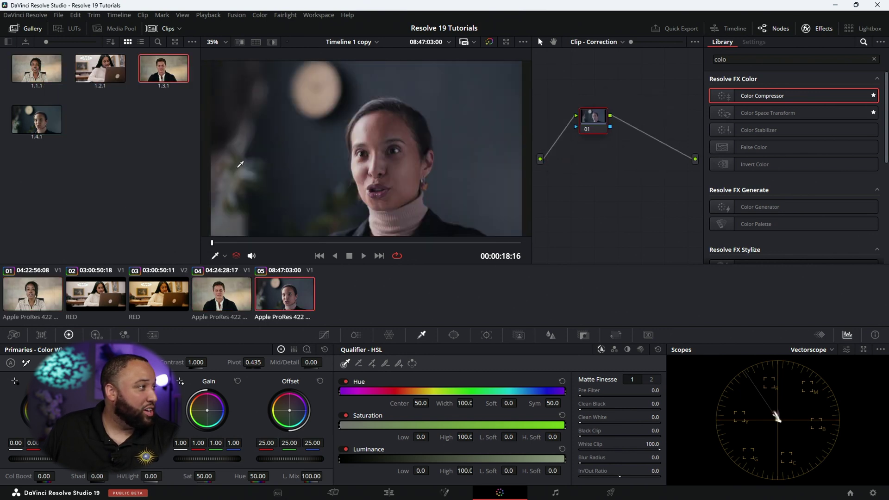
right_click(38, 126)
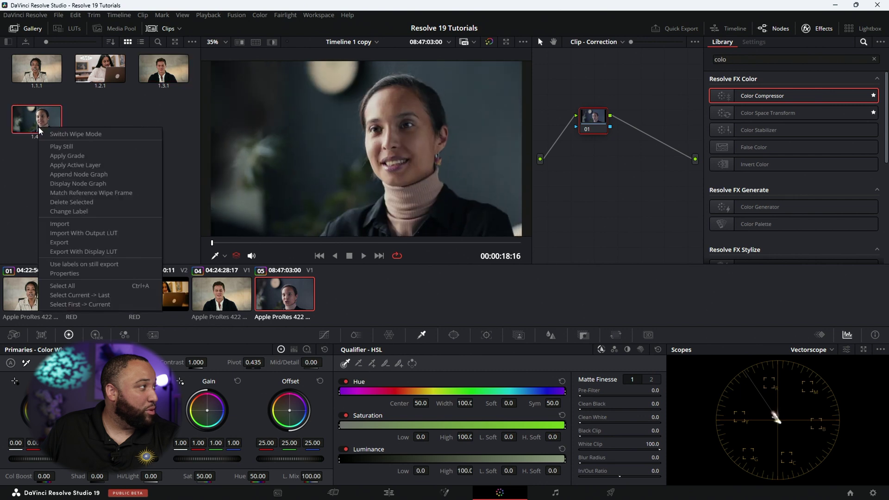
left_click(54, 156)
Apply still 1.2.1's grade to the RED laptop clip 02.
left_click(245, 292)
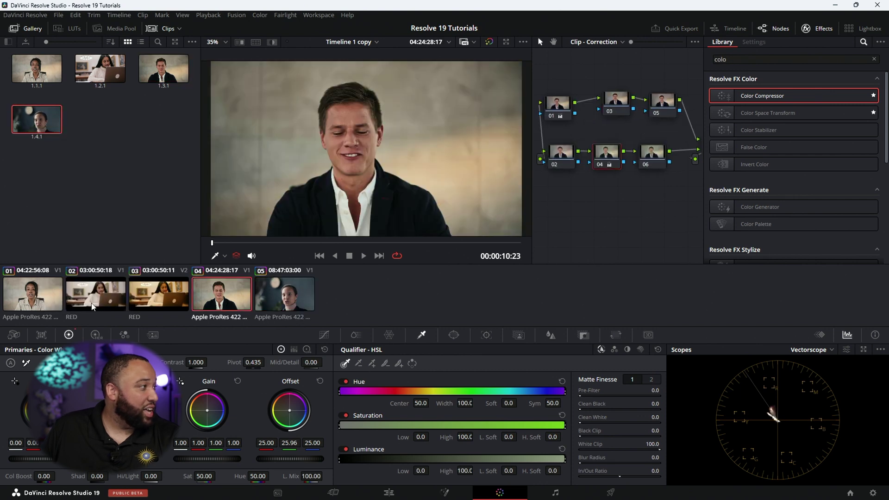
left_click(94, 305)
right_click(100, 64)
left_click(106, 90)
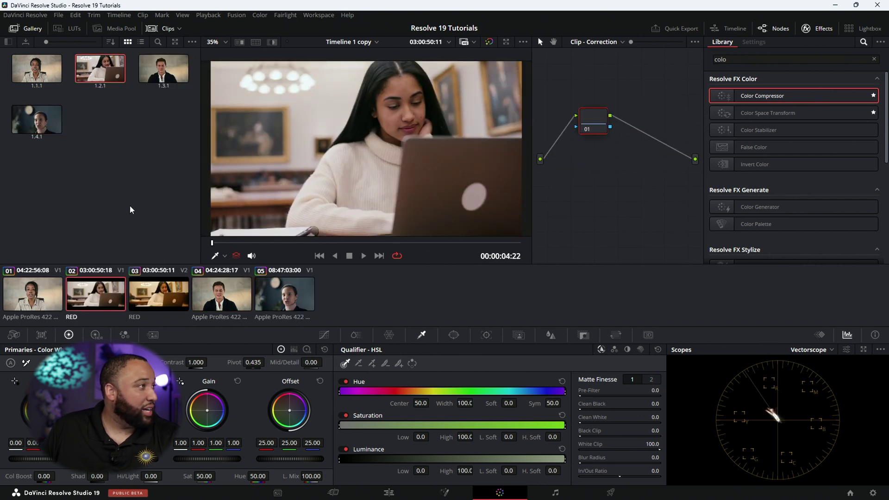
left_click(609, 43)
Show the clip's Look node graph and inspect the Dehancer Pro and Film Look Creator nodes.
left_click(615, 64)
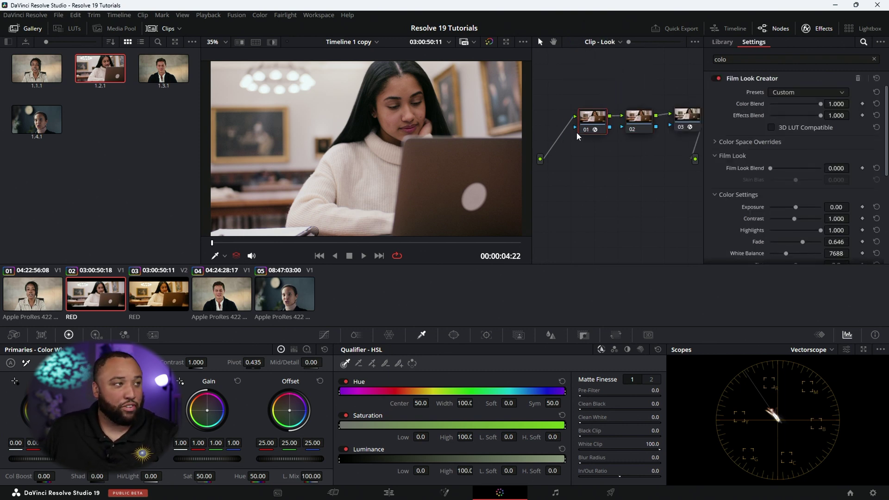
left_click(689, 120)
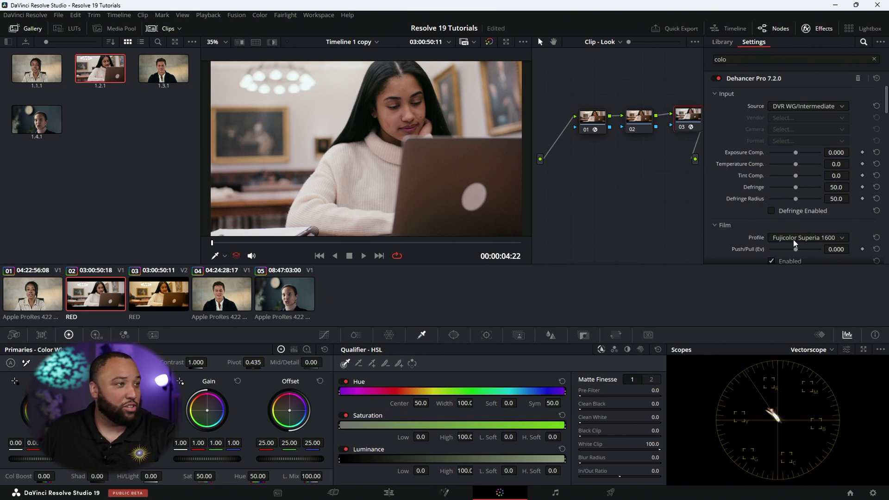
left_click(595, 116)
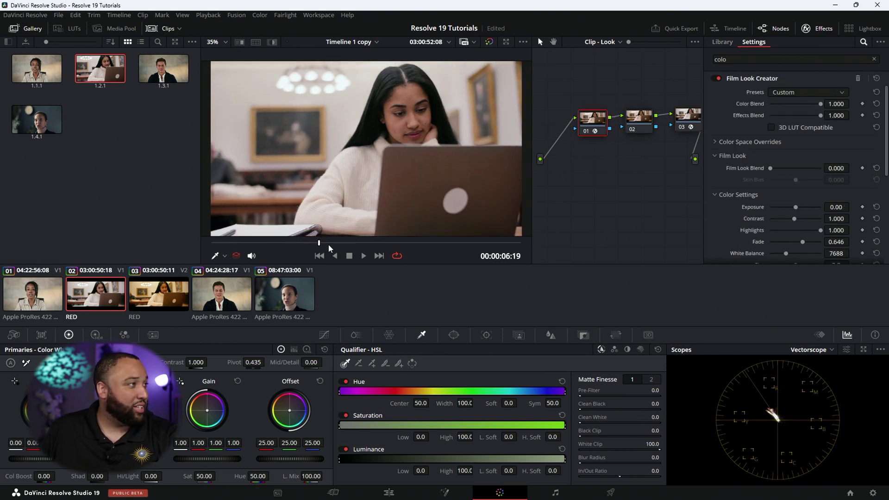
Compare clips 04, 01 and 02 full-screen, then show the timeline-level node graph.
left_click(216, 300)
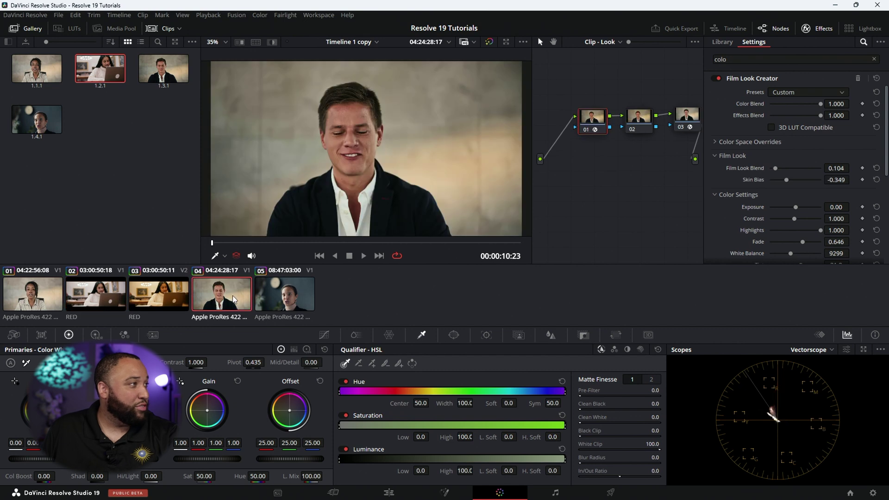
left_click(14, 304)
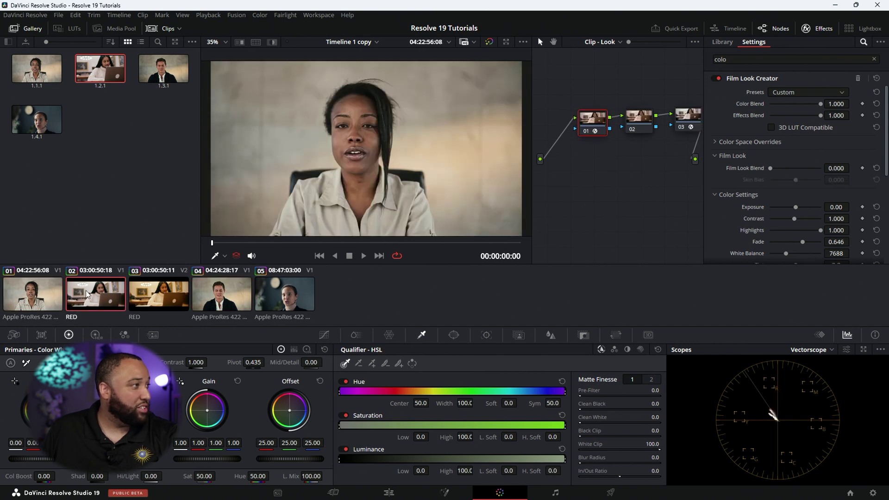
left_click(86, 290)
left_click(46, 301)
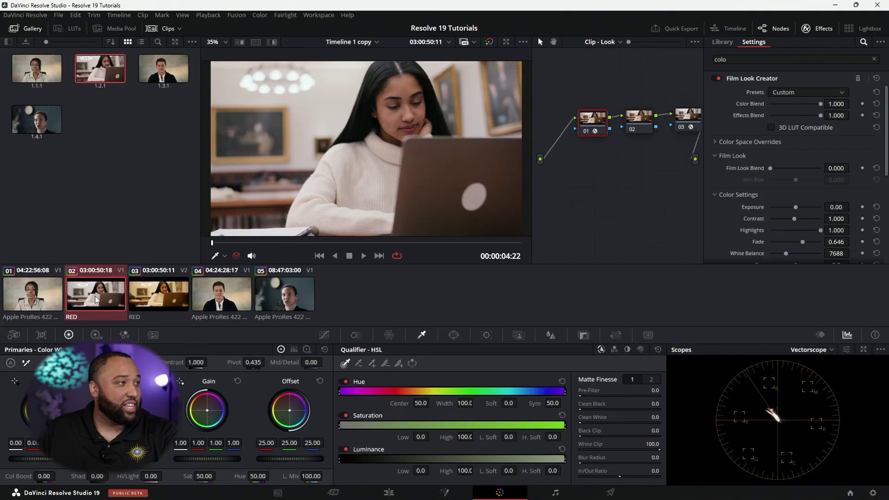
left_click(608, 39)
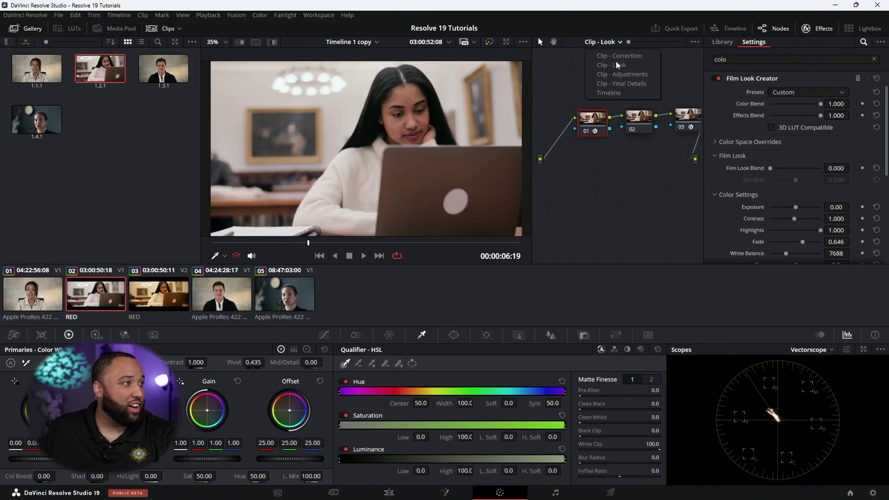
left_click(602, 90)
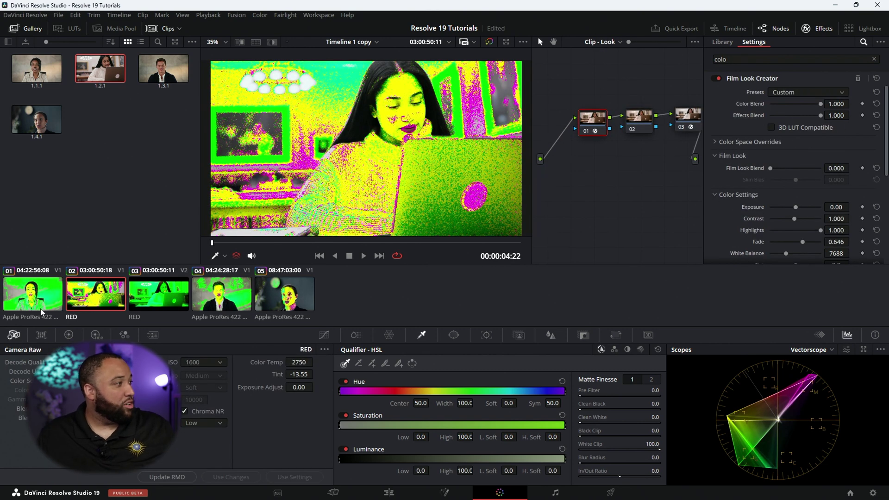
Check the skin tone indicator overlay on clips 01, 02, 01 and 04.
left_click(39, 299)
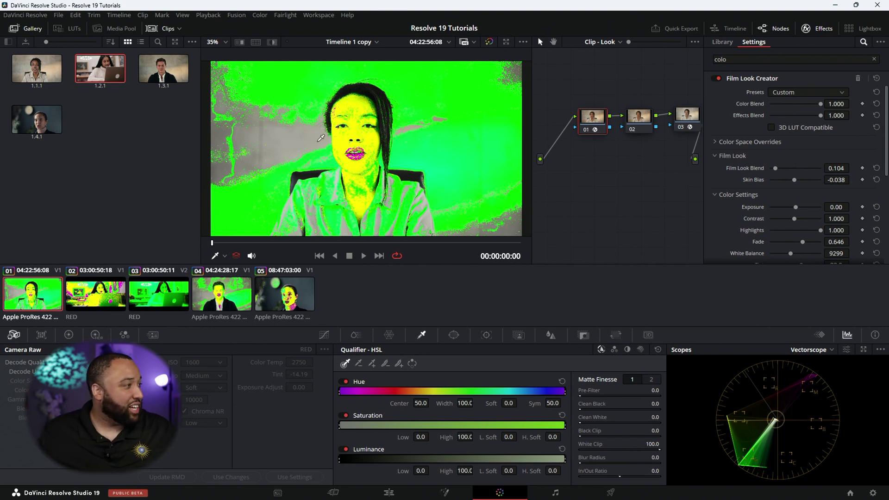
left_click(112, 302)
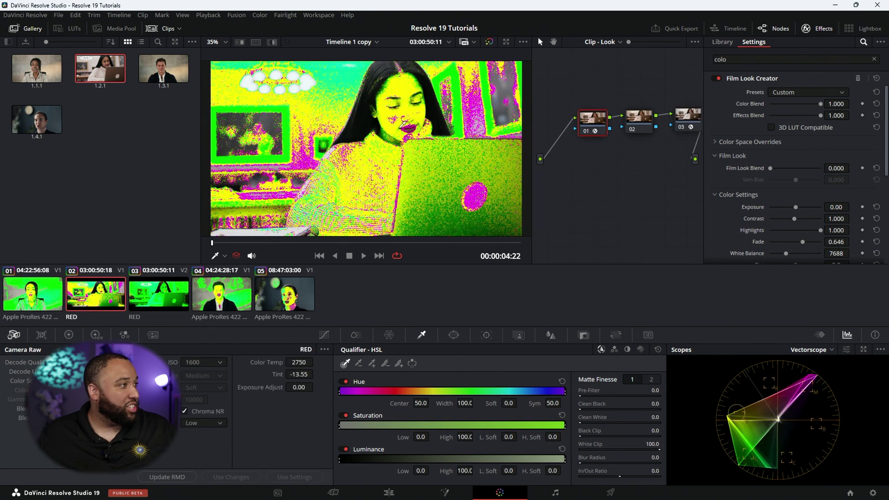
left_click(44, 301)
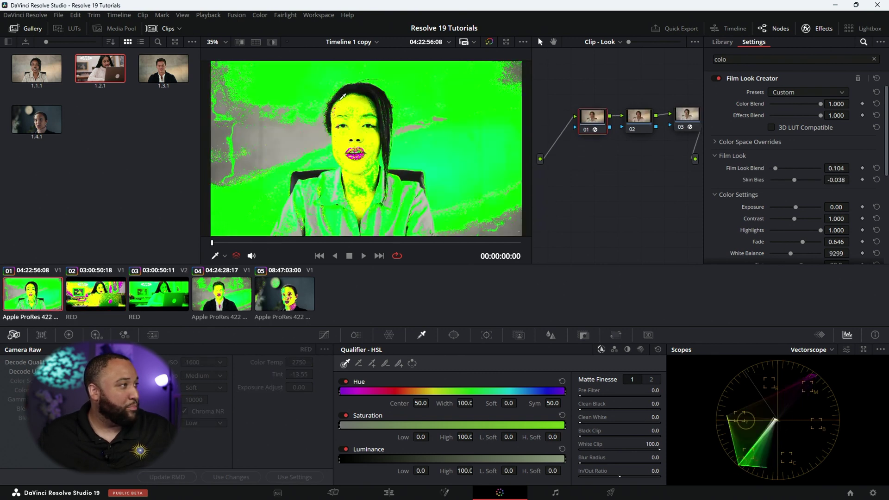
left_click(225, 292)
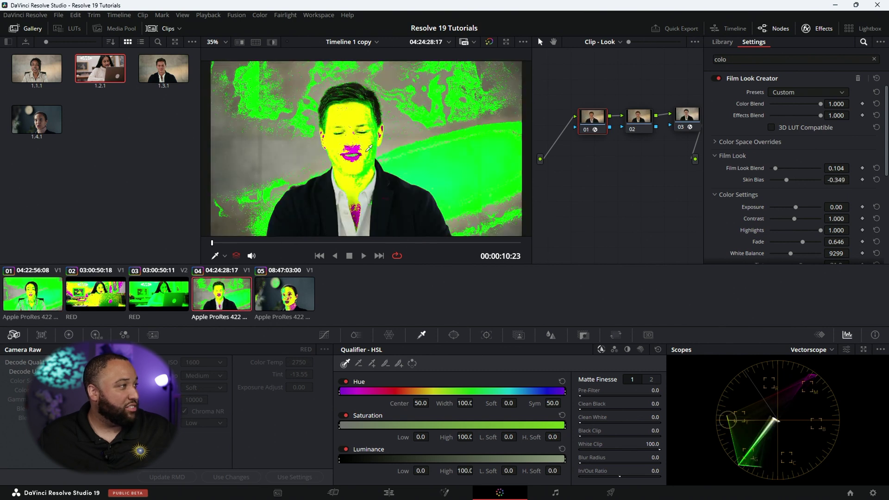
Show clip 04's Clip - Correction node graph with its six nodes.
left_click(604, 43)
left_click(616, 46)
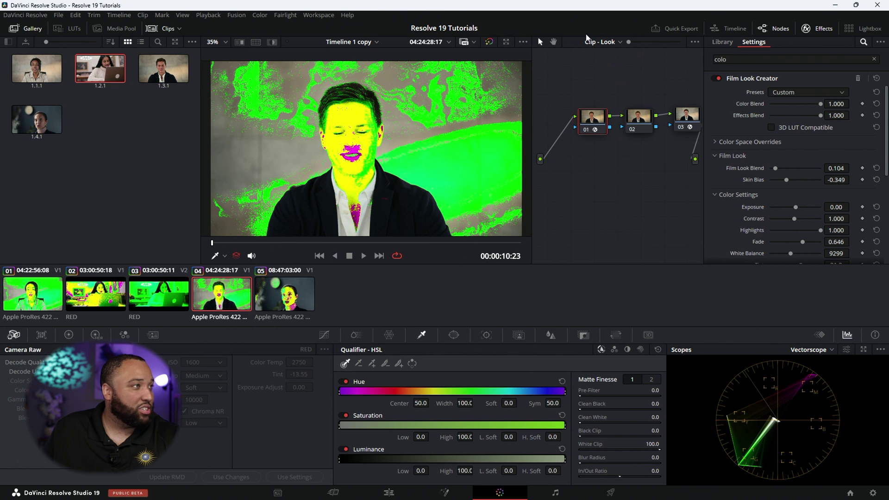
left_click(620, 43)
left_click(623, 61)
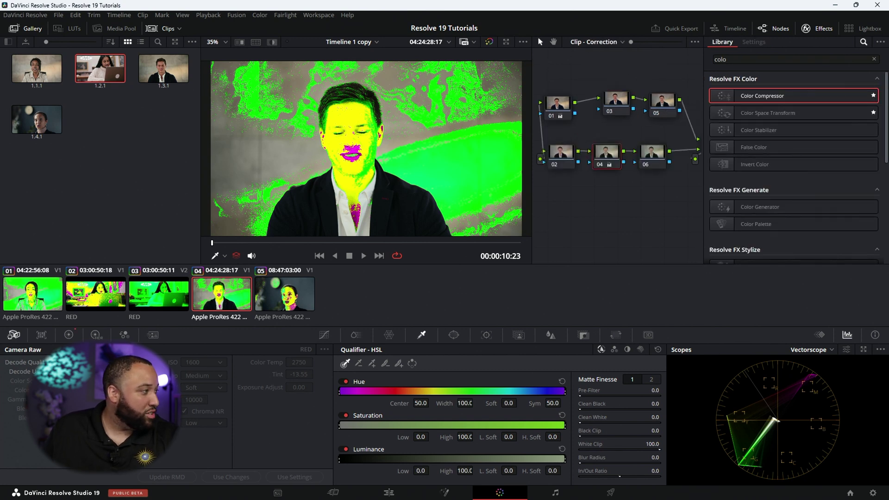
Adjust clip 04's green Offset in the Primaries Color Wheels to 25.96.
left_click(69, 335)
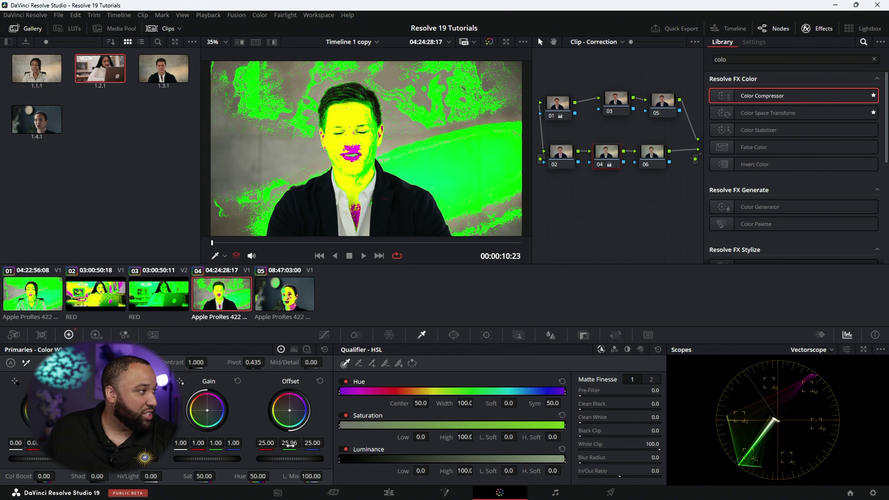
mouse_move(290, 444)
left_mouse_down()
mouse_move(278, 444)
mouse_move(302, 444)
left_mouse_up()
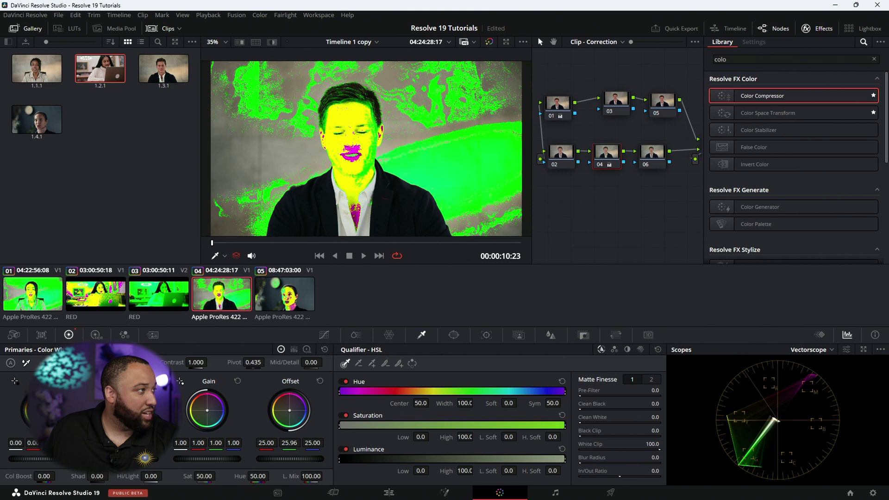
left_click(602, 42)
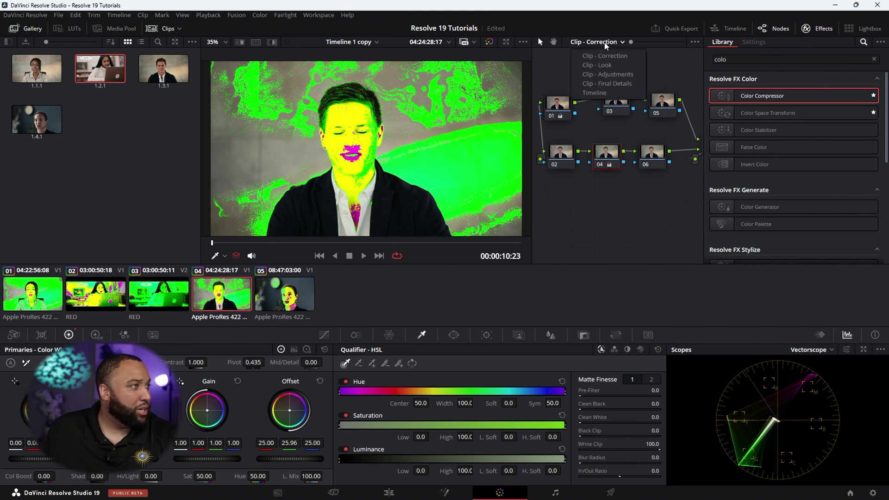
Select clip 05 and switch to the timeline-level MONO-Balance node graph.
left_click(298, 294)
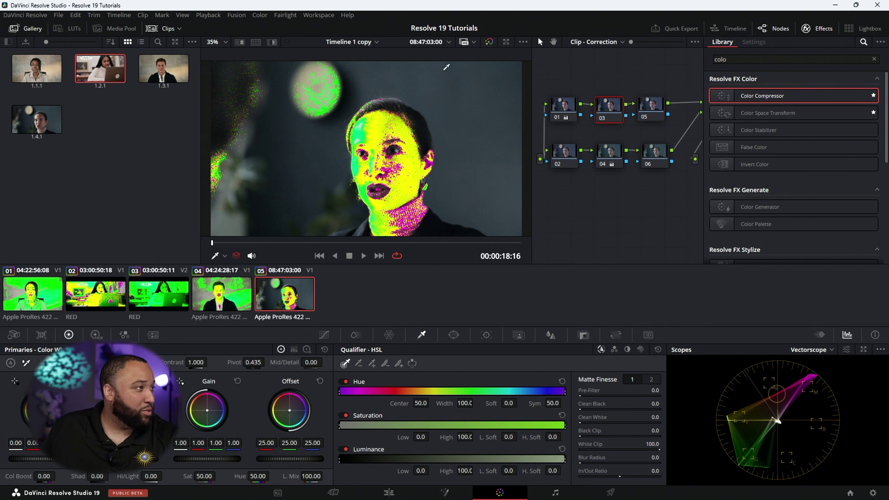
left_click(611, 43)
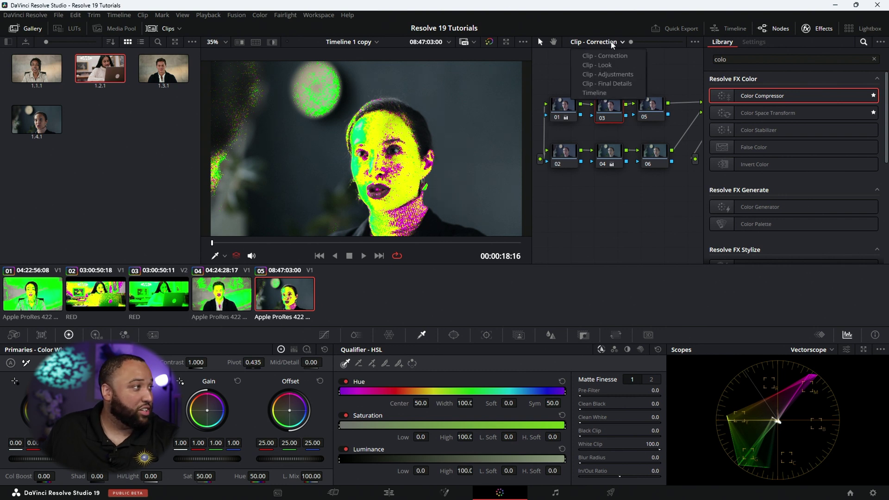
left_click(613, 92)
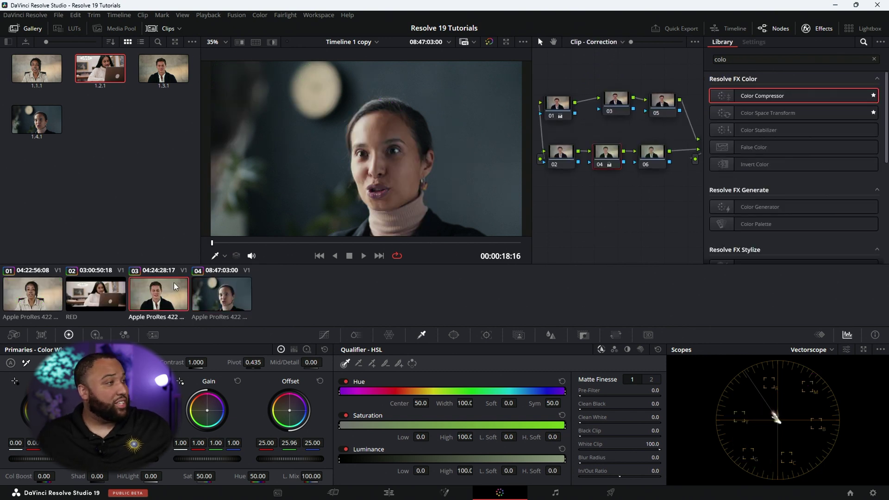
Compare interview clips 03, 02, 01 and 04 without the false-colour overlay.
left_click(156, 290)
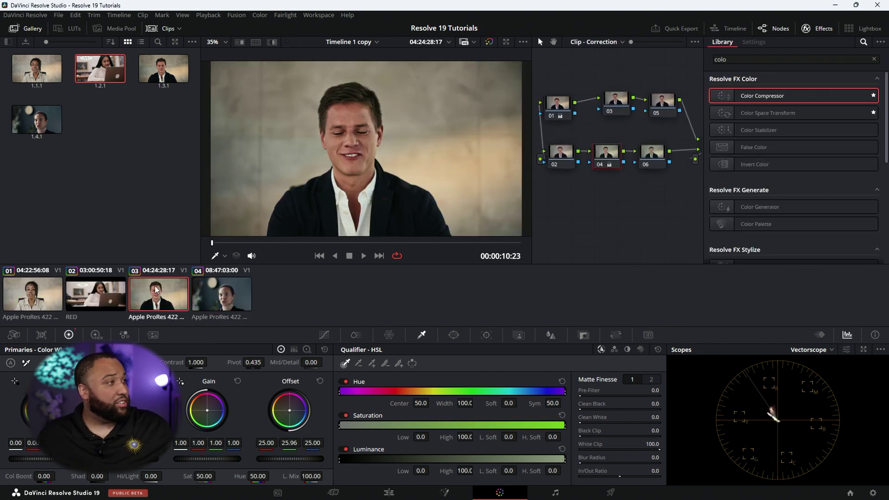
left_click(115, 290)
left_click(31, 298)
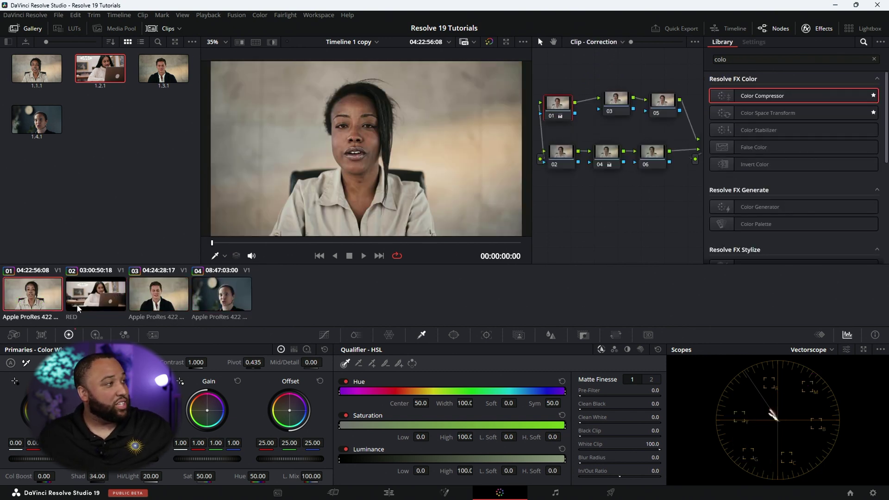
left_click(113, 304)
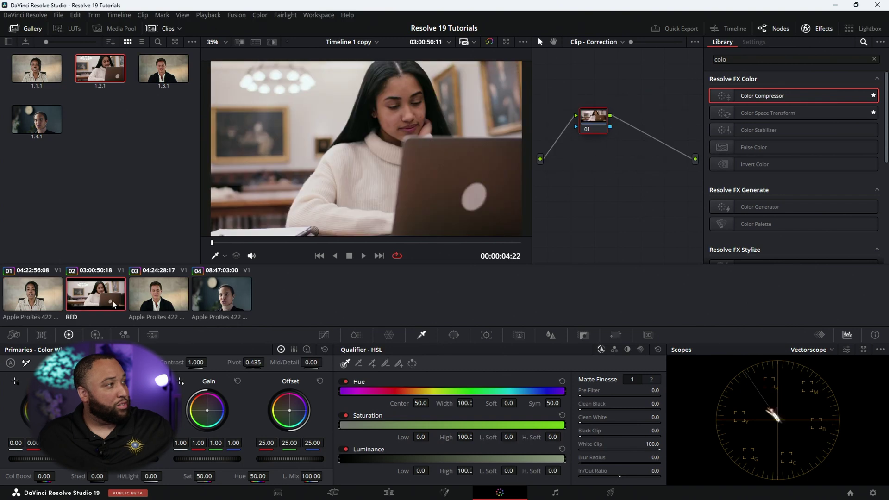
left_click(160, 303)
left_click(210, 299)
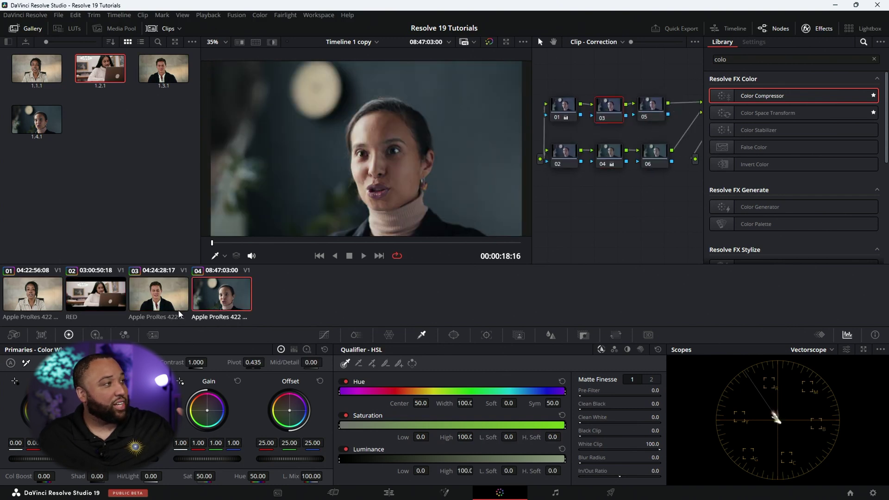
left_click(42, 304)
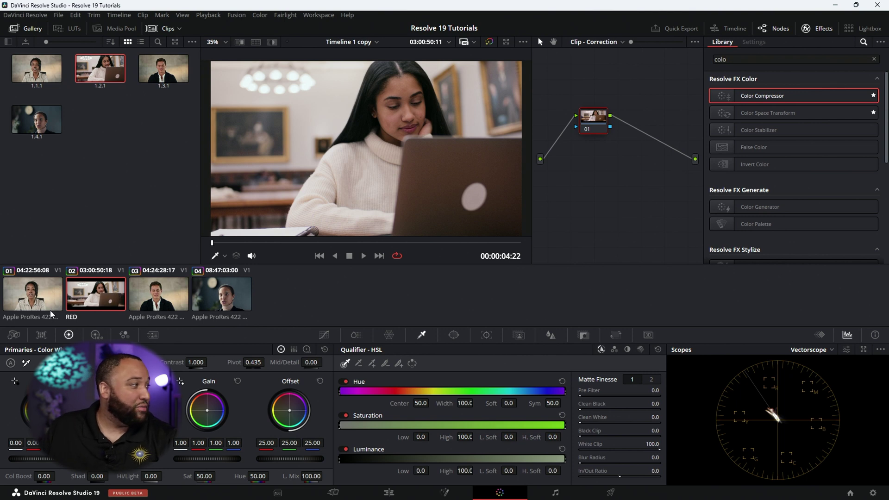
Cycle through clips 01–04 again and play clip 02, the laptop shot, full-screen.
left_click(54, 295)
left_click(95, 294)
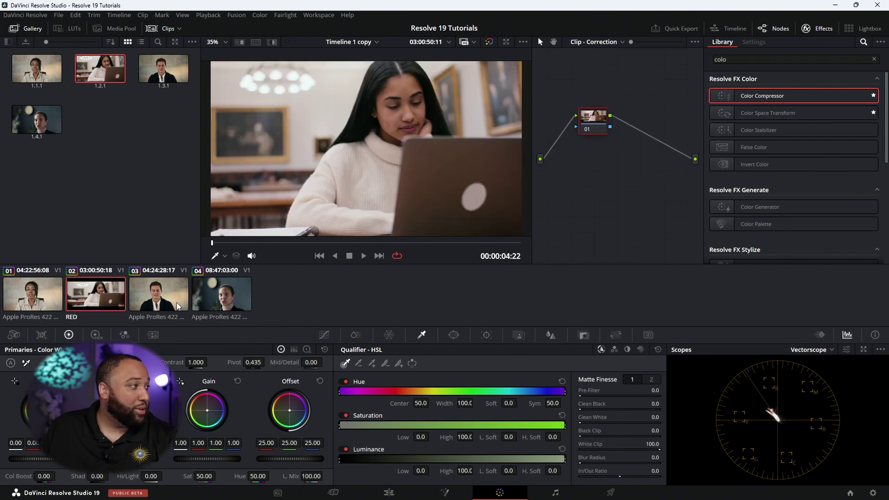
left_click(175, 302)
left_click(228, 297)
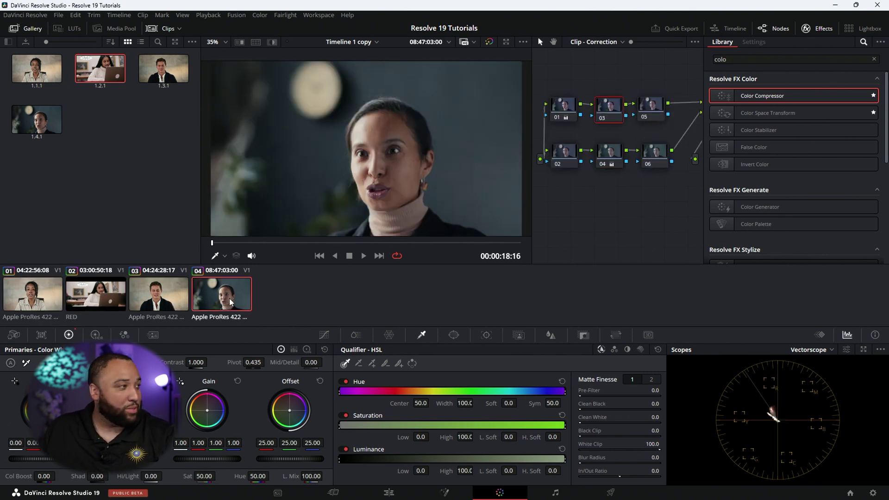
left_click(121, 293)
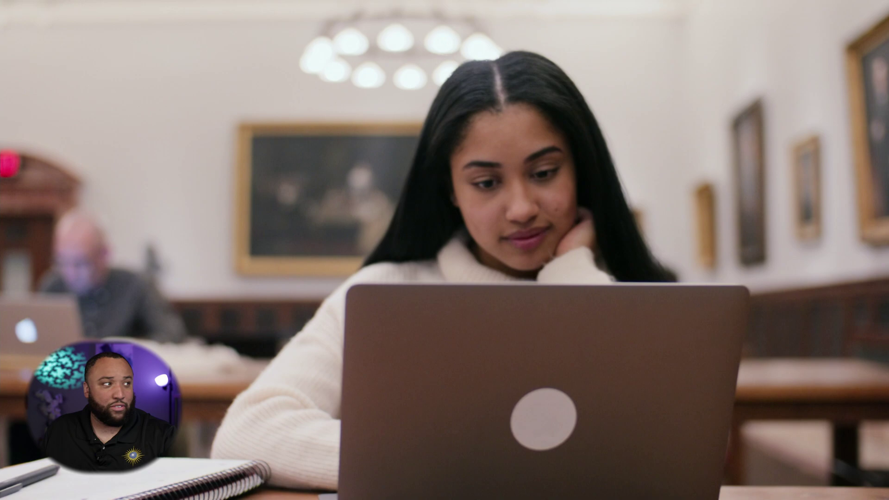
Stop playback, leave the full-screen viewer, and view clips 01 and 03.
key("space")
key("ctrl+f")
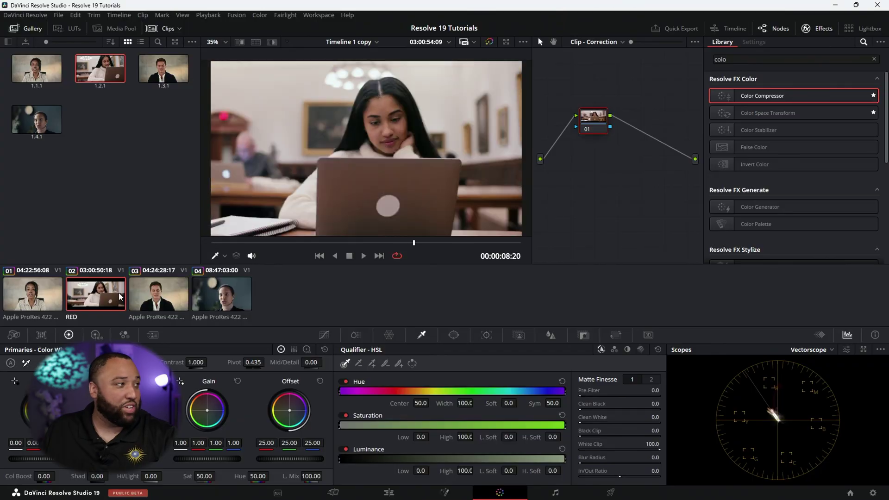
left_click(57, 297)
left_click(151, 301)
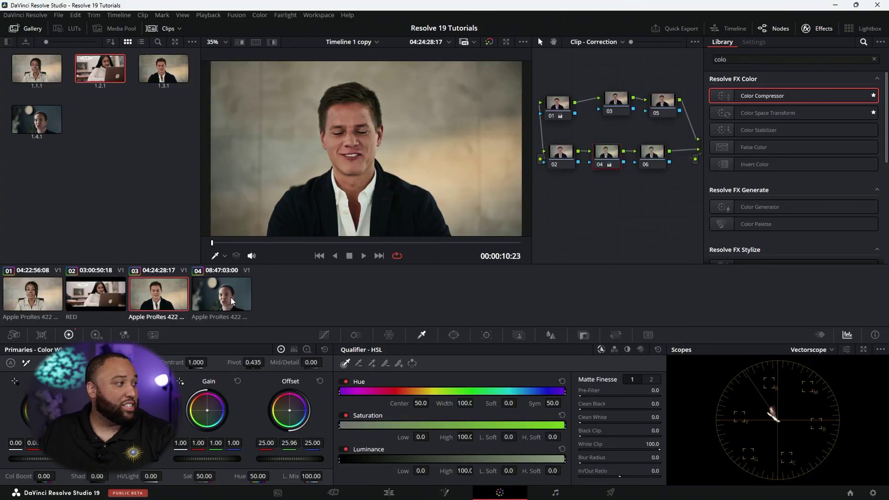
Compare clips 04, 03 and 02, then show clip 01 with the timeline-level node graph.
left_click(229, 298)
left_click(136, 297)
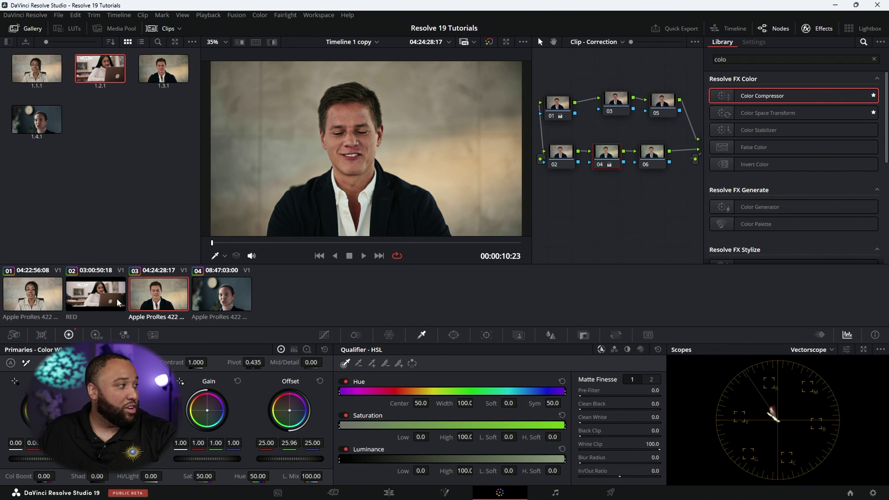
left_click(117, 302)
left_click(62, 300)
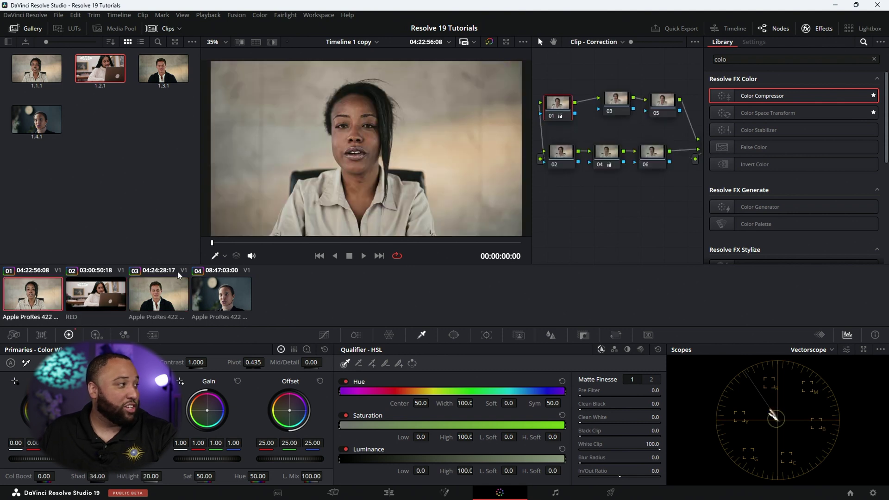
left_click(611, 42)
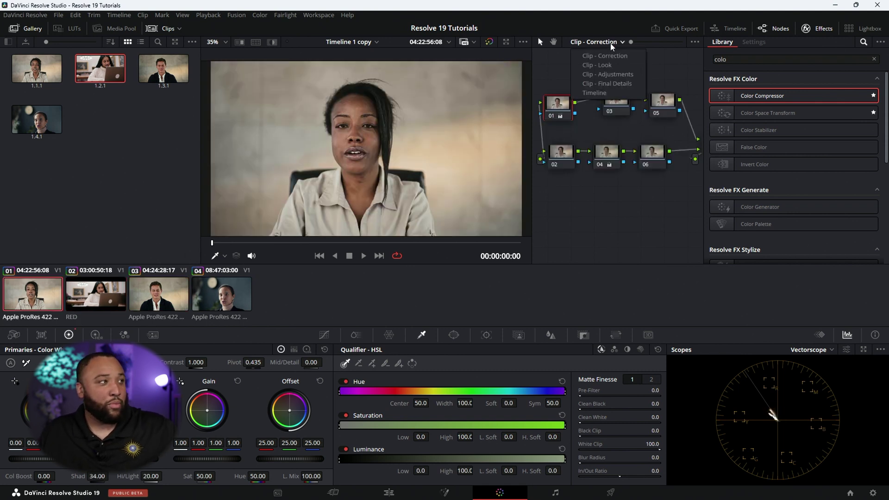
left_click(595, 92)
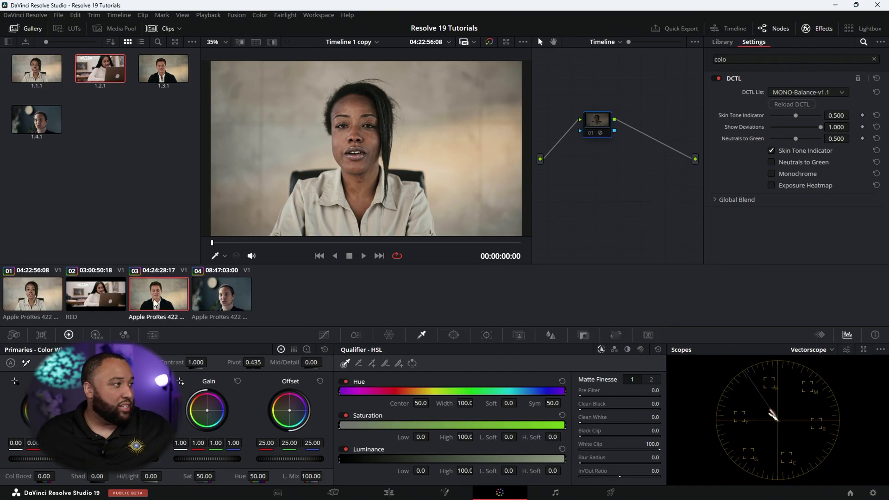
left_click(156, 301)
left_click(204, 292)
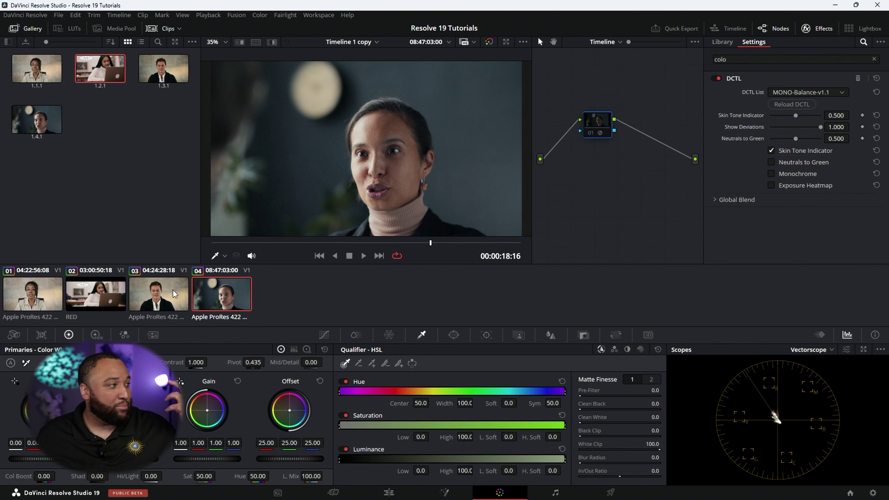
left_click(156, 294)
left_click(96, 296)
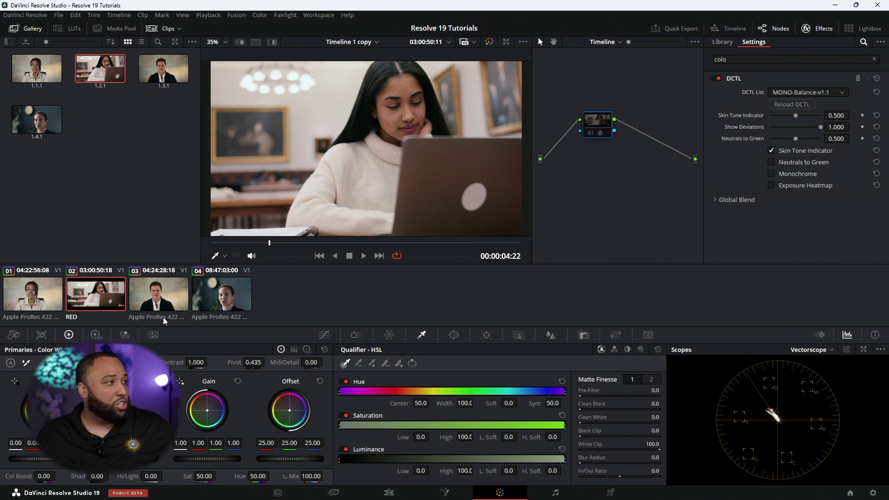
left_click(171, 304)
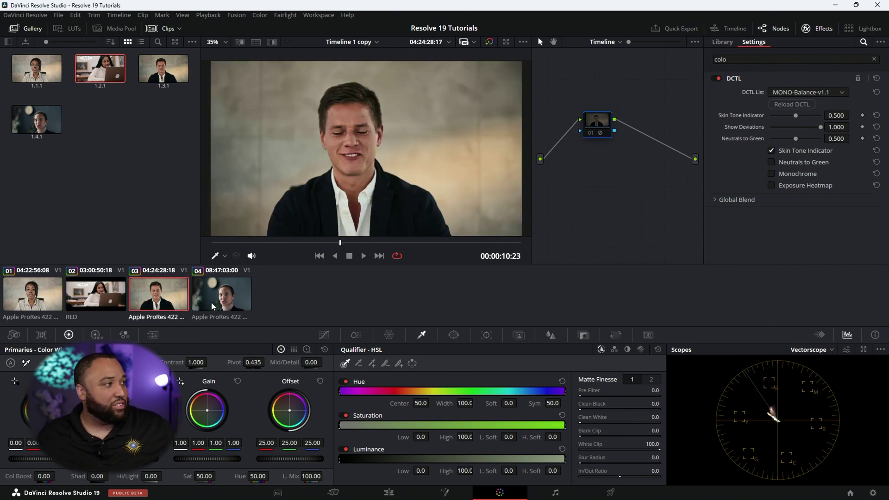
left_click(214, 307)
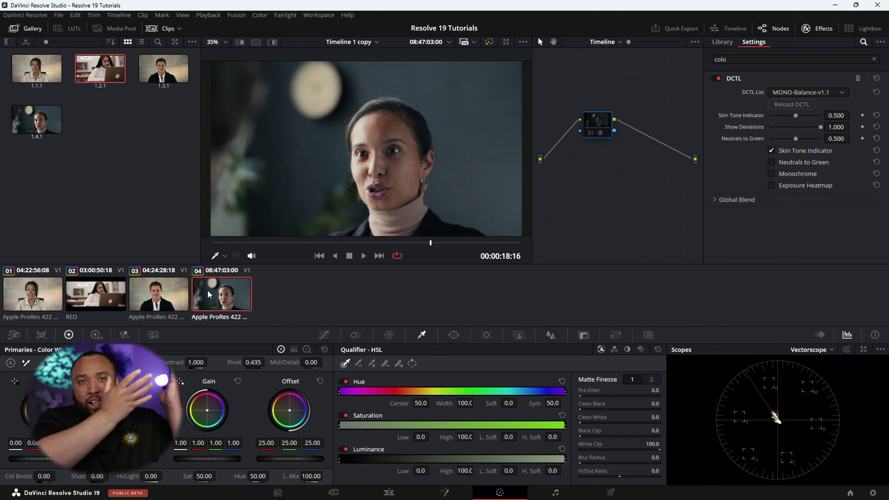